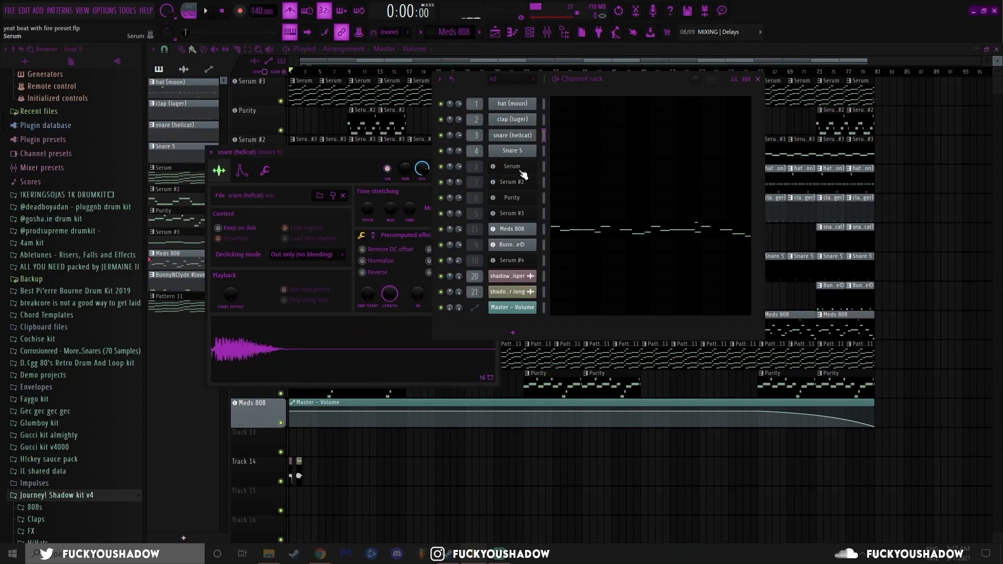
- Audition the snare (hellcat) and BunnyNClyde #love© samples in their channel settings, and close the sampler window
{"action": "left_click", "coordinate": [340, 338]}
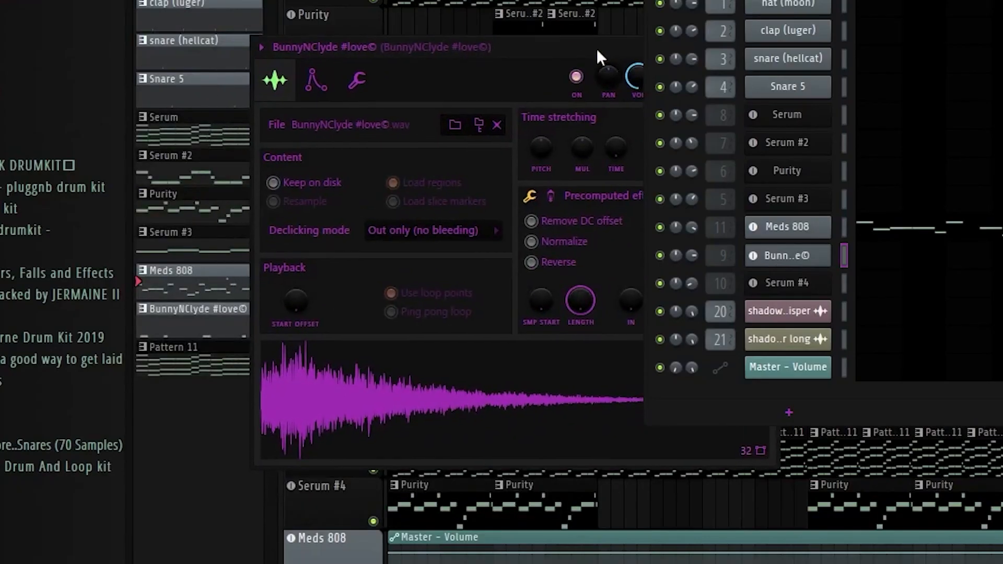
{"action": "left_click_drag", "start_coordinate": [597, 48], "coordinate": [524, 69]}
{"action": "left_click", "coordinate": [332, 426]}
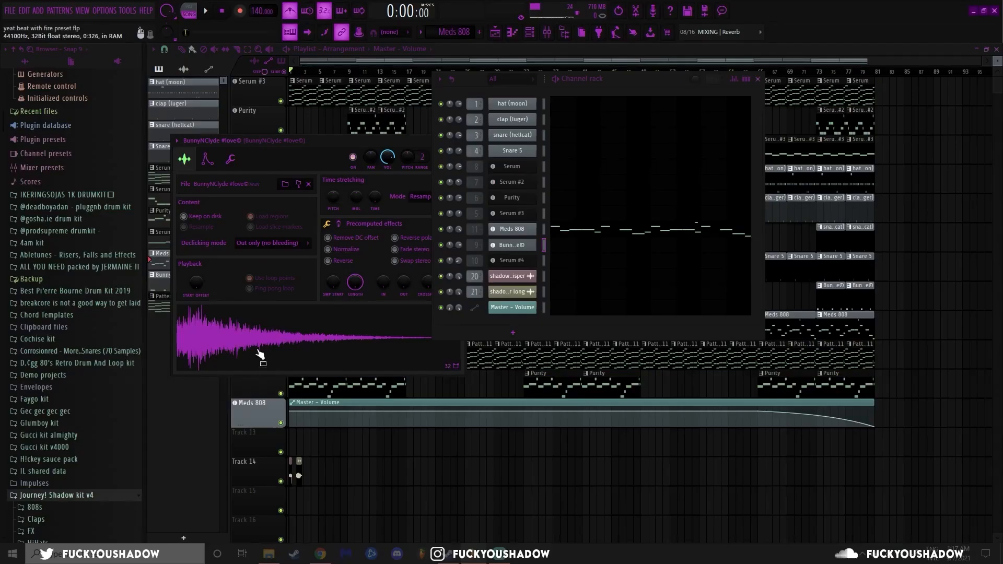
{"action": "left_click", "coordinate": [695, 67]}
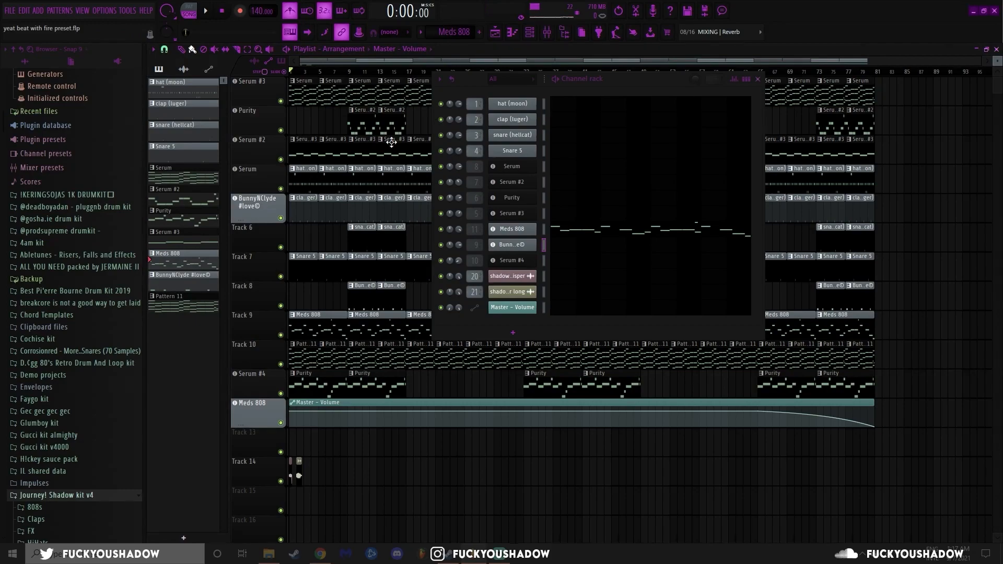
- Review the Serum and Purity channel presets and the one shots in the Journey! Shadow kit v4 folder
{"action": "left_click", "coordinate": [512, 166]}
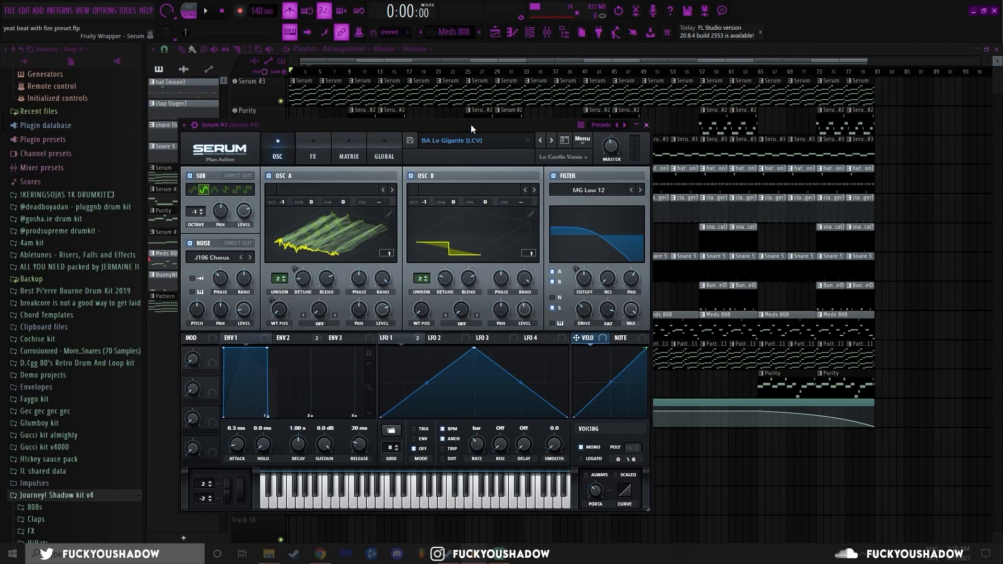
{"action": "key", "text": "z"}
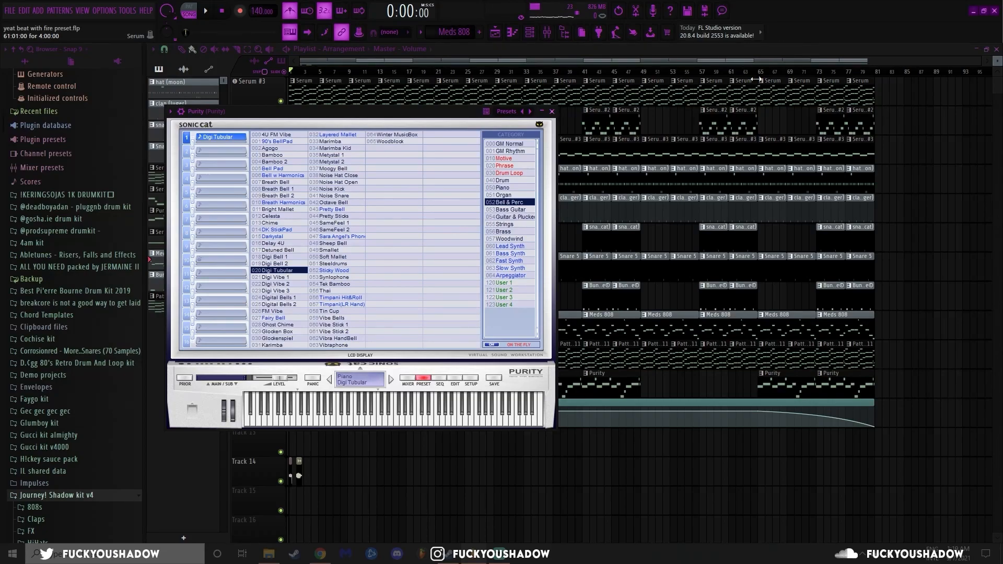
{"action": "scroll", "coordinate": [102, 312], "scroll_direction": "down", "scroll_amount": 9}
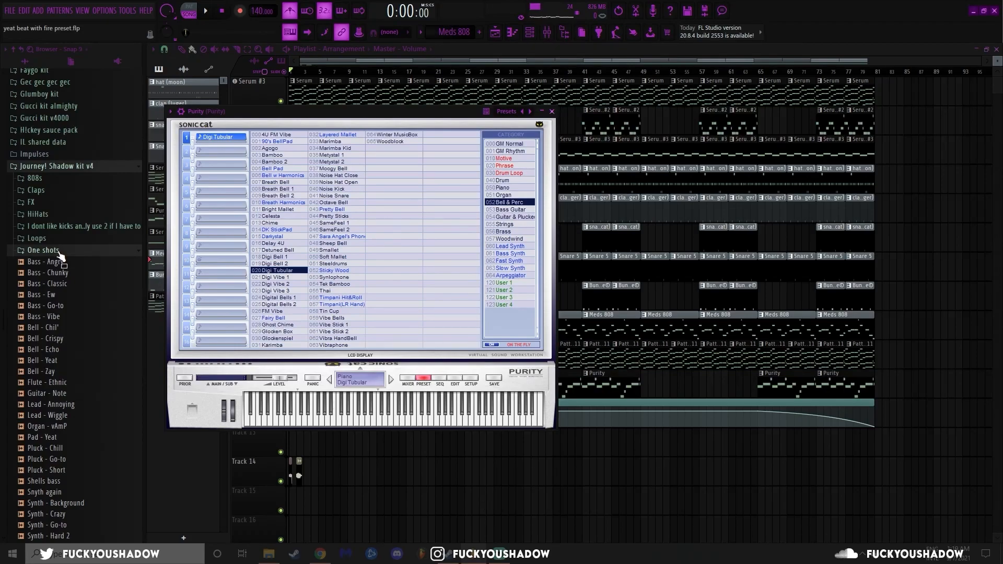
{"action": "left_click", "coordinate": [59, 365]}
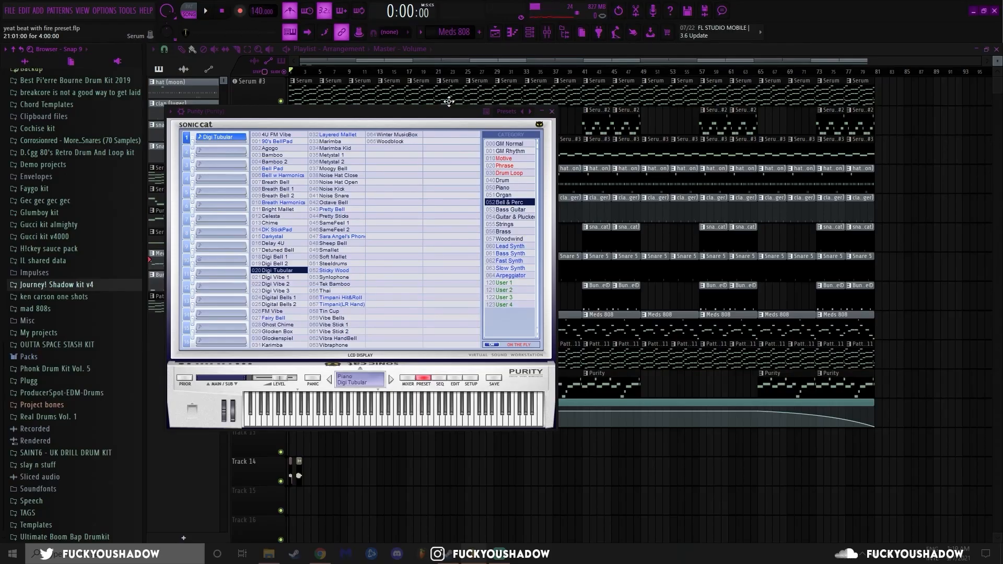
{"action": "left_click", "coordinate": [450, 101]}
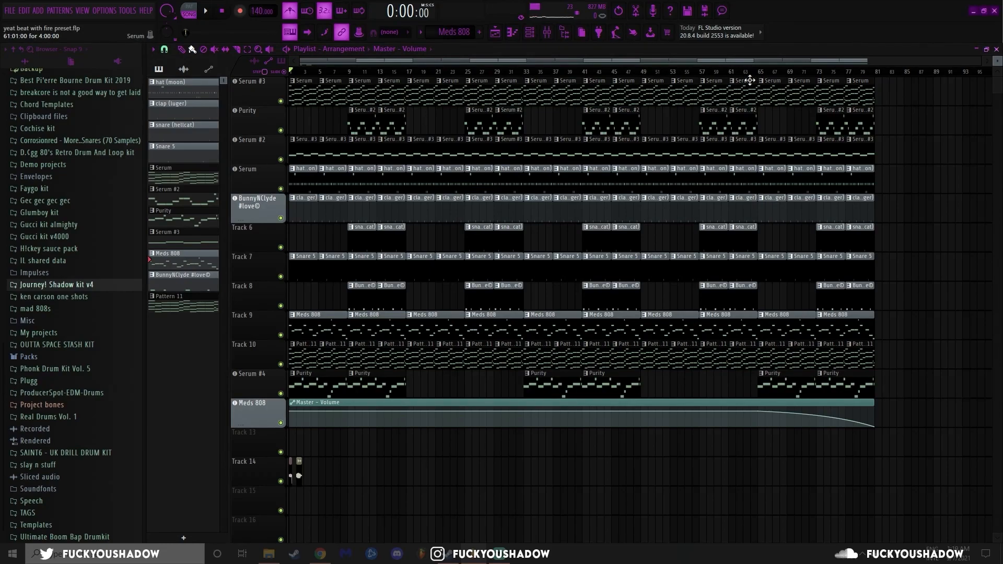
- Open the Serum pattern in the piano roll and play its chords, along with those of Pattern 11
{"action": "double_click", "coordinate": [750, 80]}
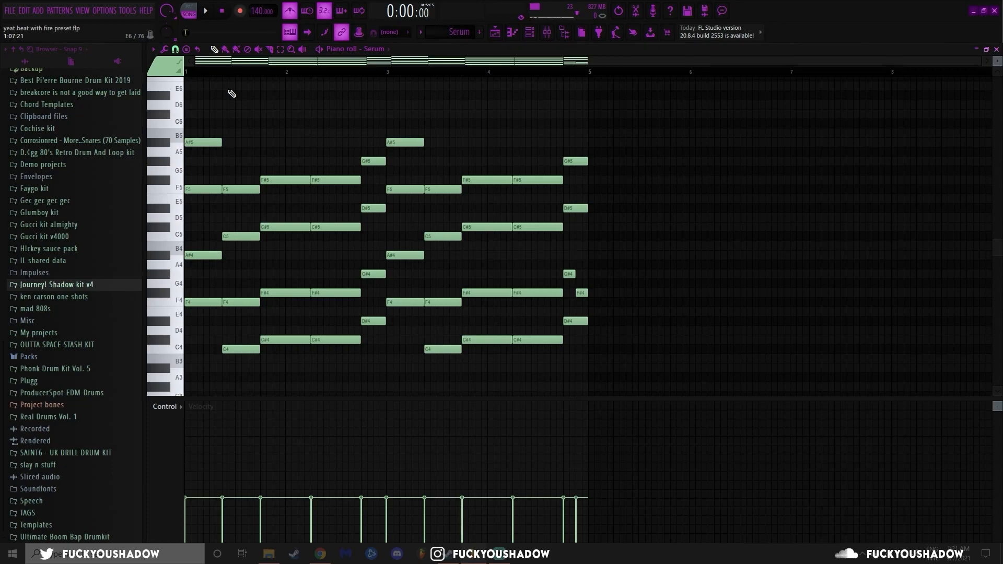
{"action": "key", "text": "space"}
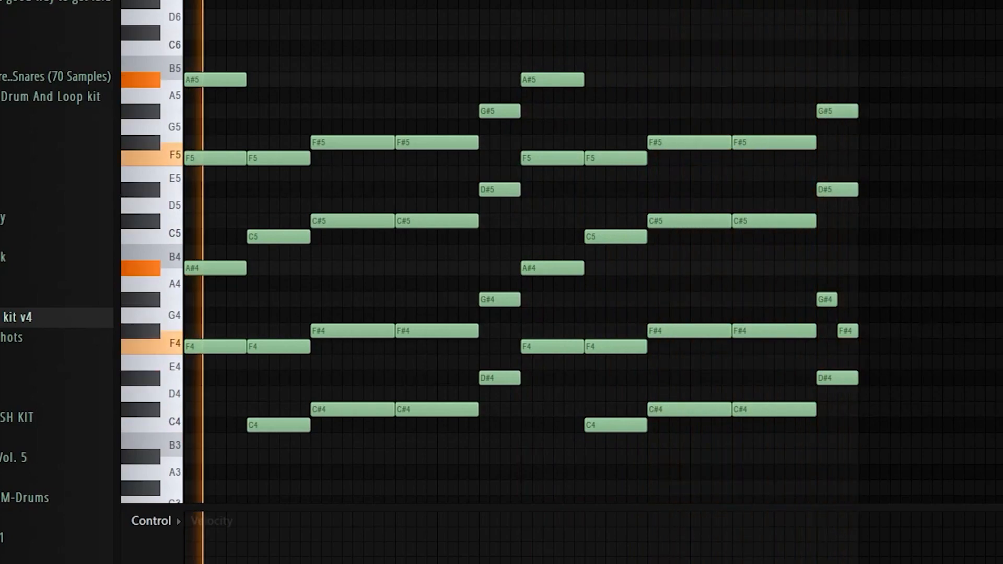
{"action": "key", "text": "space"}
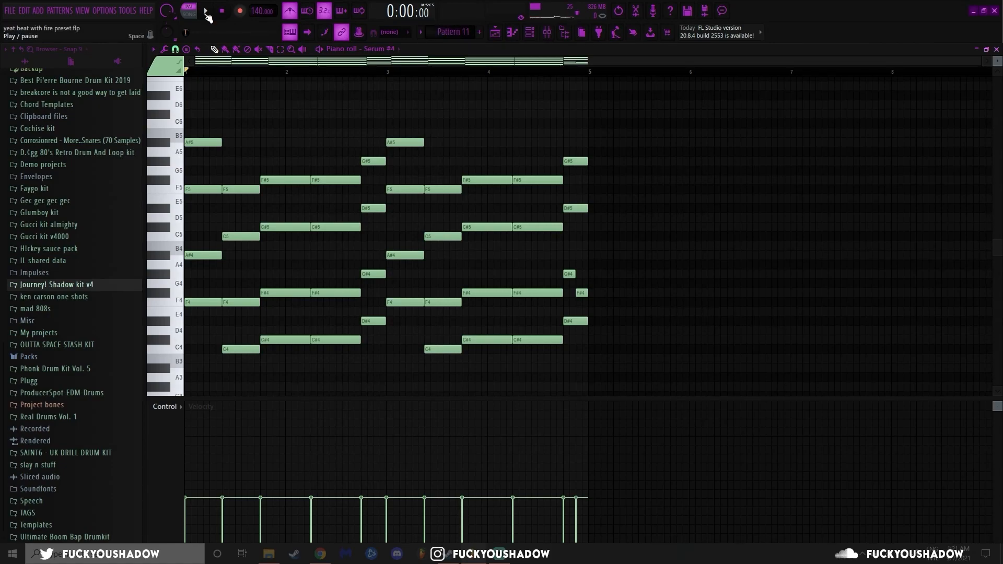
{"action": "left_click", "coordinate": [207, 13]}
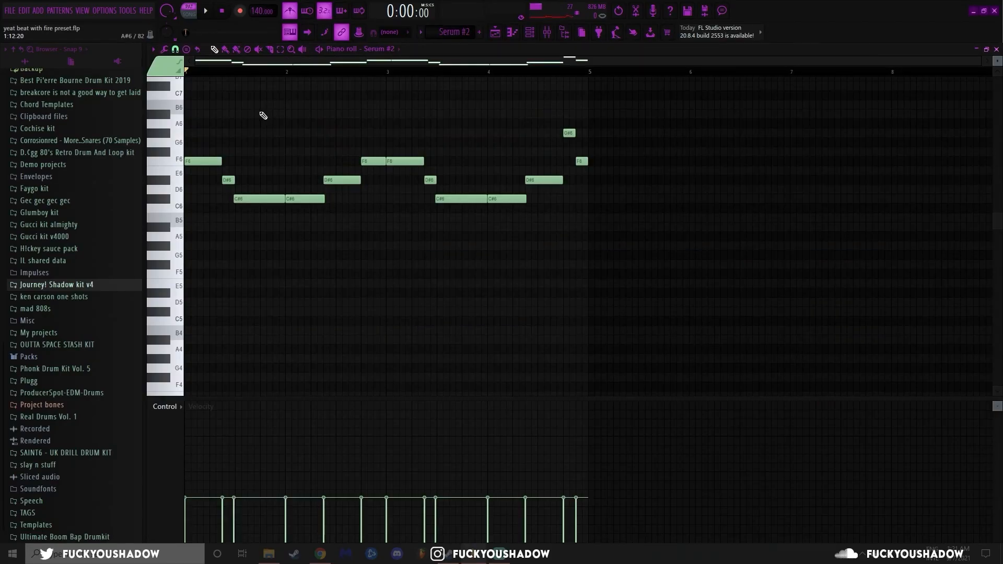
- Play the Serum #2, Purity and Serum #3 melody patterns, including the soloed melody tracks in the playlist
{"action": "scroll", "coordinate": [263, 116], "scroll_direction": "up", "scroll_amount": 3}
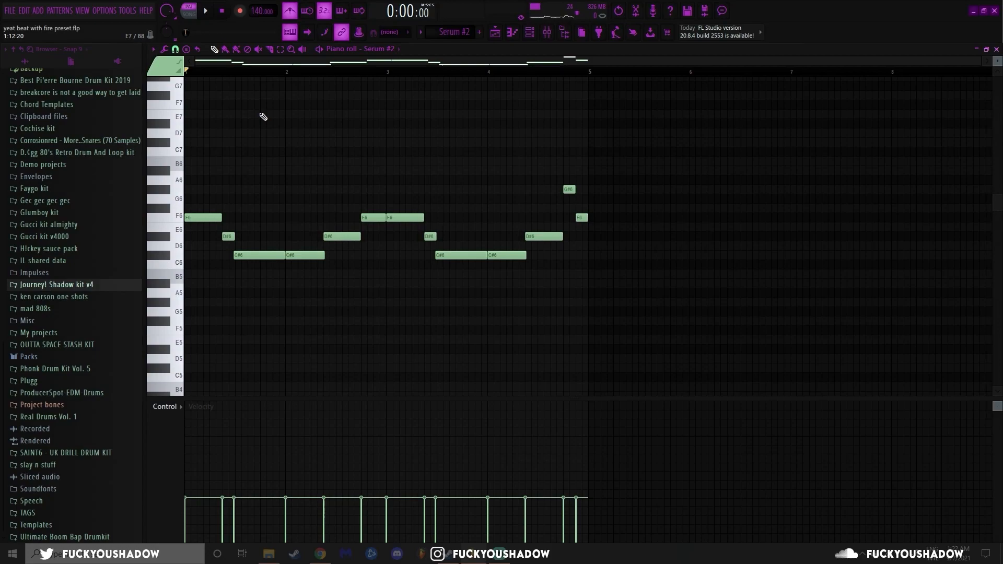
{"action": "key", "text": "space"}
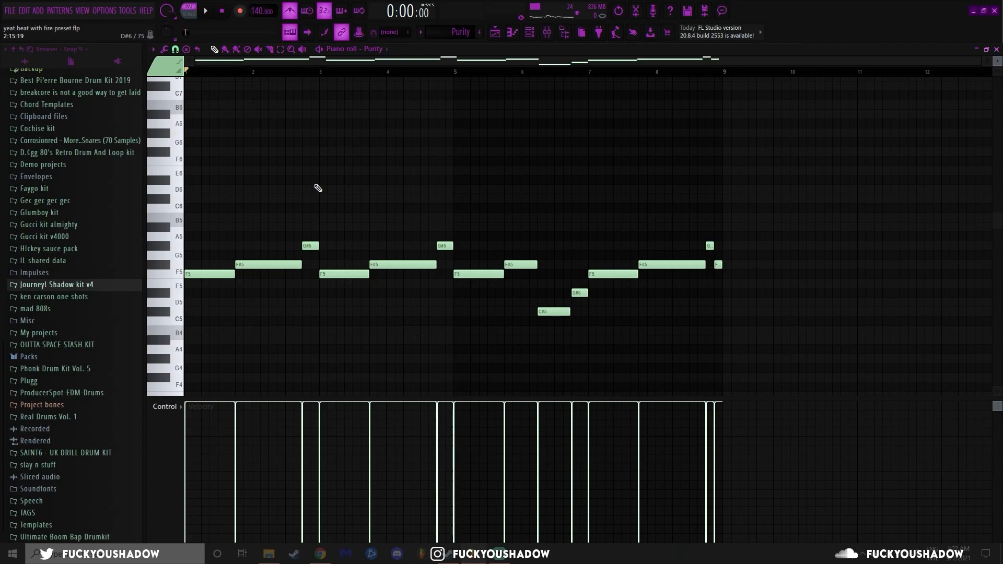
{"action": "key", "text": "space"}
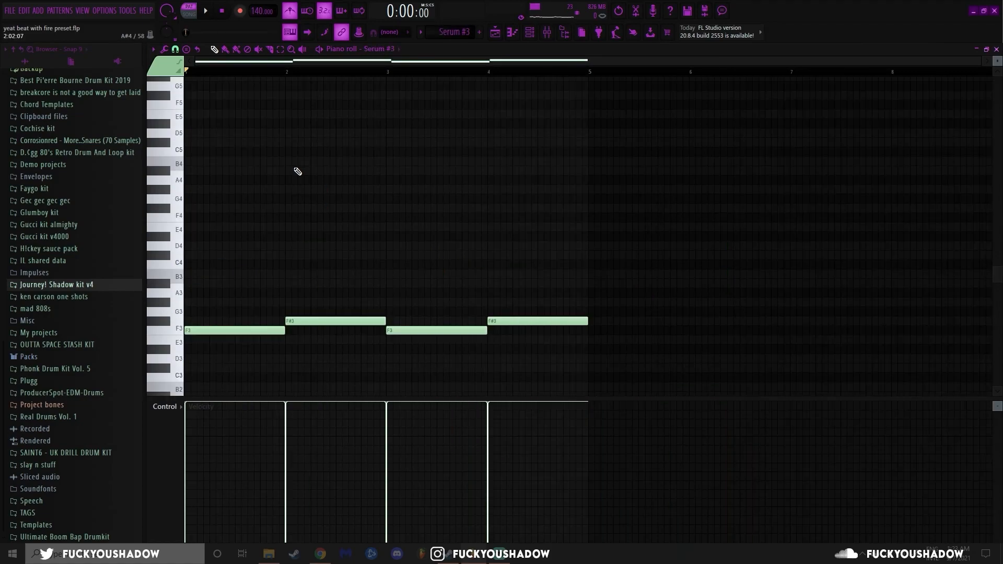
{"action": "key", "text": "space"}
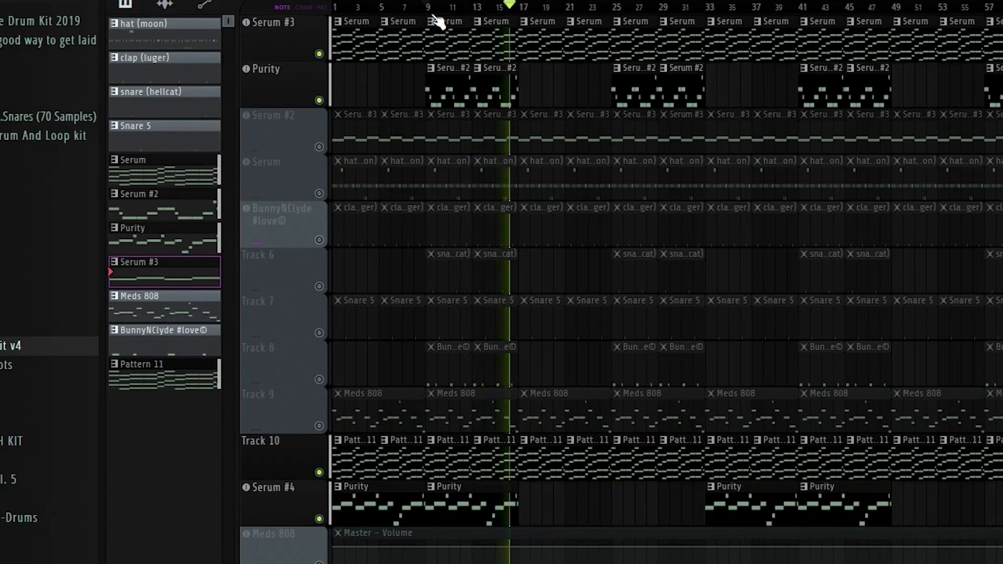
{"action": "key", "text": "space"}
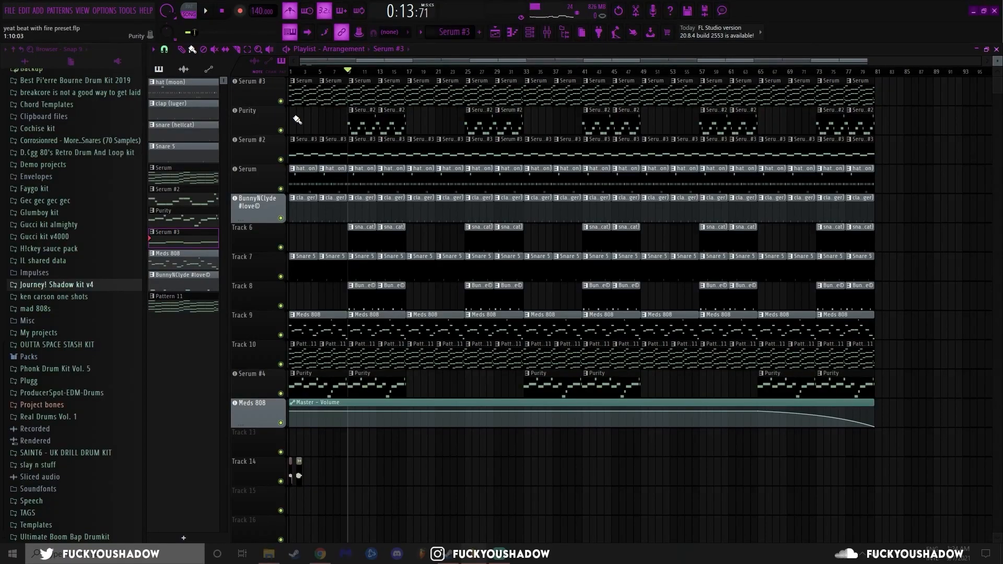
- Open and play the hat (moon) pattern in pattern mode, and play the soloed percussion tracks from bar 9 of the playlist
{"action": "double_click", "coordinate": [298, 177]}
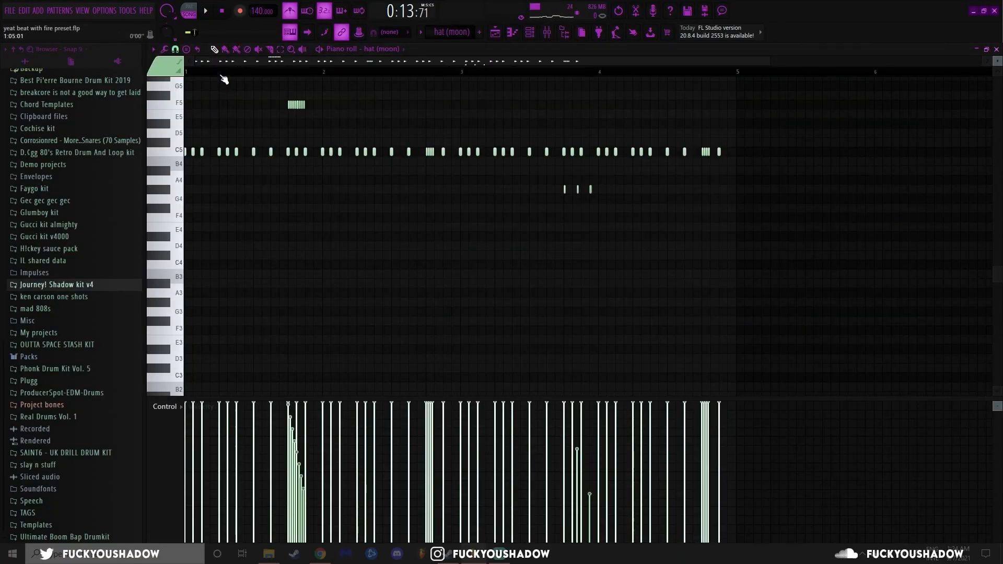
{"action": "left_click_drag", "start_coordinate": [221, 74], "coordinate": [184, 78]}
{"action": "left_click", "coordinate": [194, 11]}
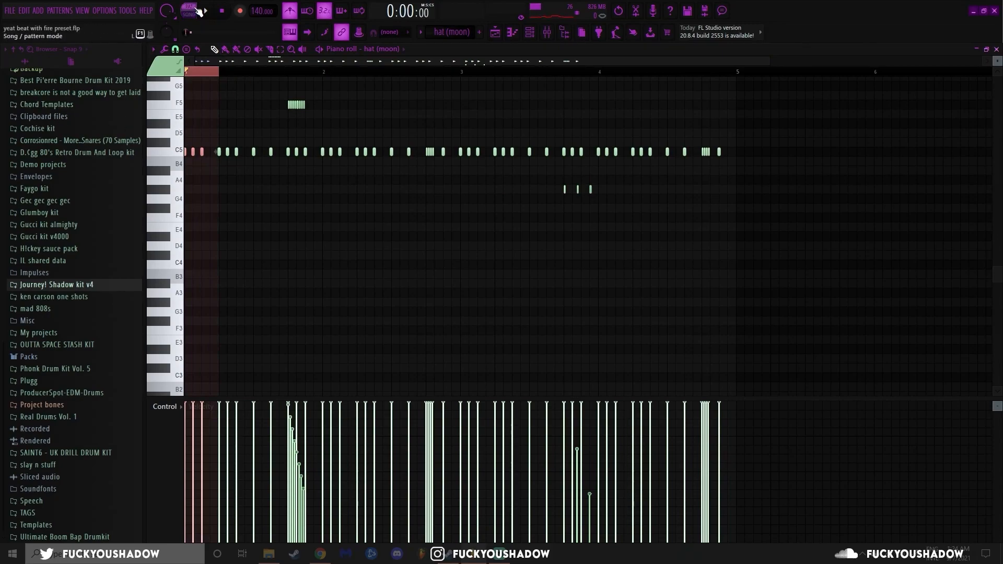
{"action": "key", "text": "space"}
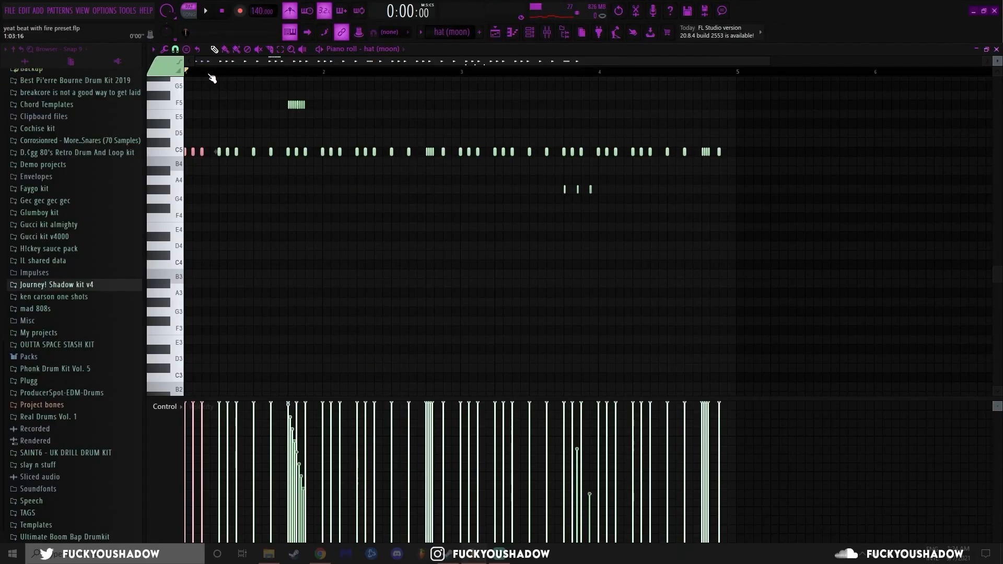
{"action": "left_click", "coordinate": [240, 94], "text": "ctrl"}
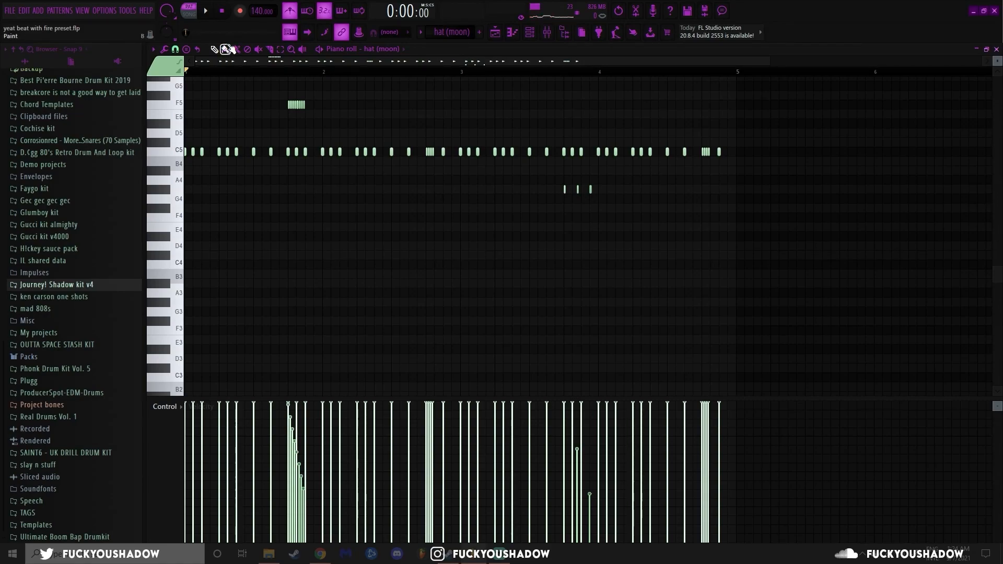
{"action": "key", "text": "space"}
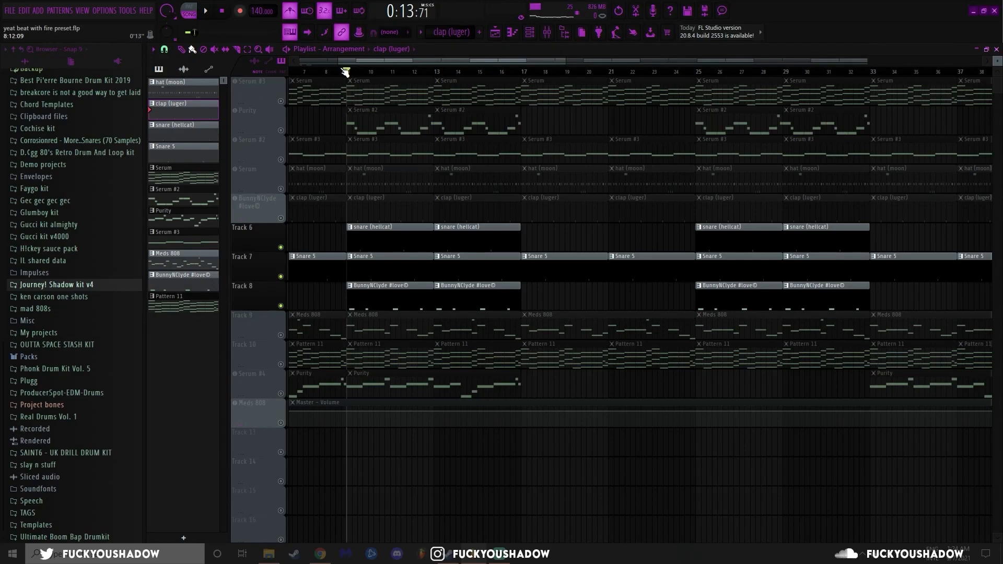
{"action": "key", "text": "space"}
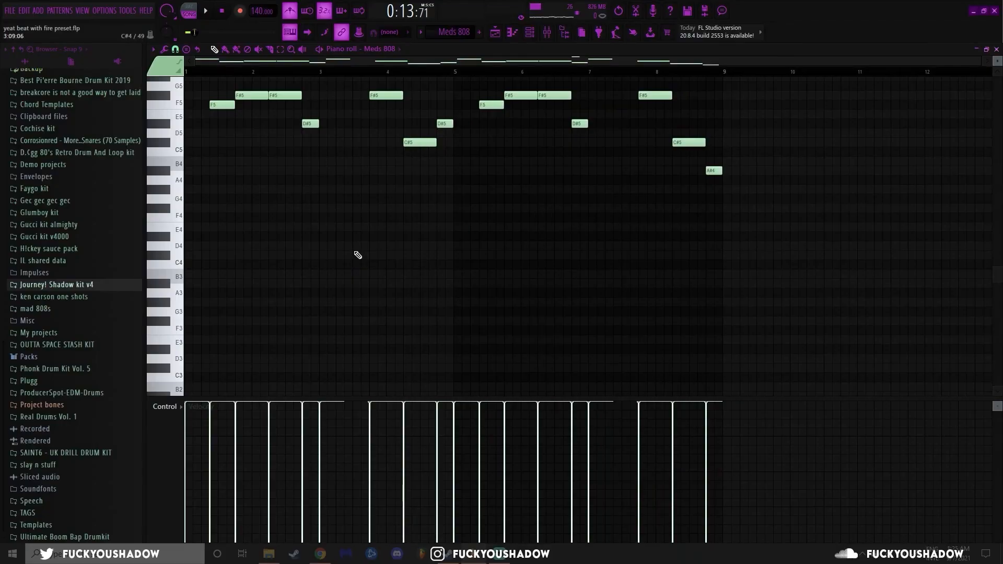
- Play the Meds 808 pattern in pattern mode, and play the soloed drums with the 808 from bar 9 of the playlist
{"action": "scroll", "coordinate": [471, 188], "scroll_direction": "up", "scroll_amount": 4}
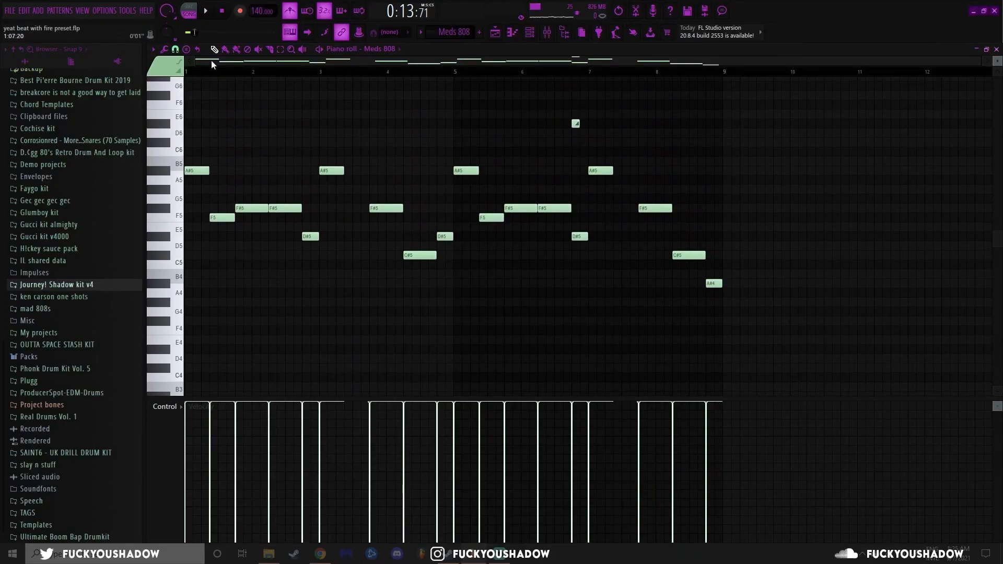
{"action": "left_click", "coordinate": [193, 11]}
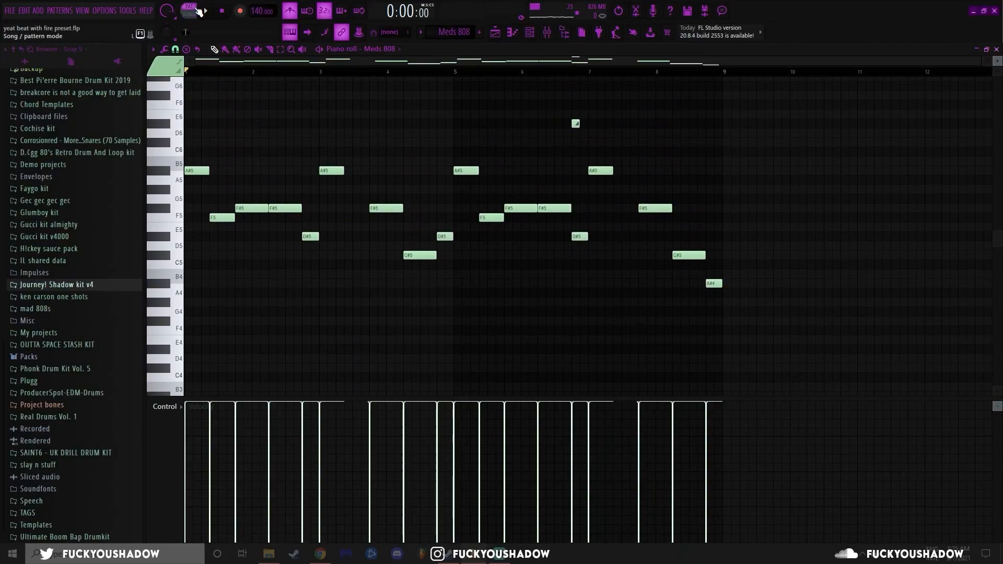
{"action": "key", "text": "space"}
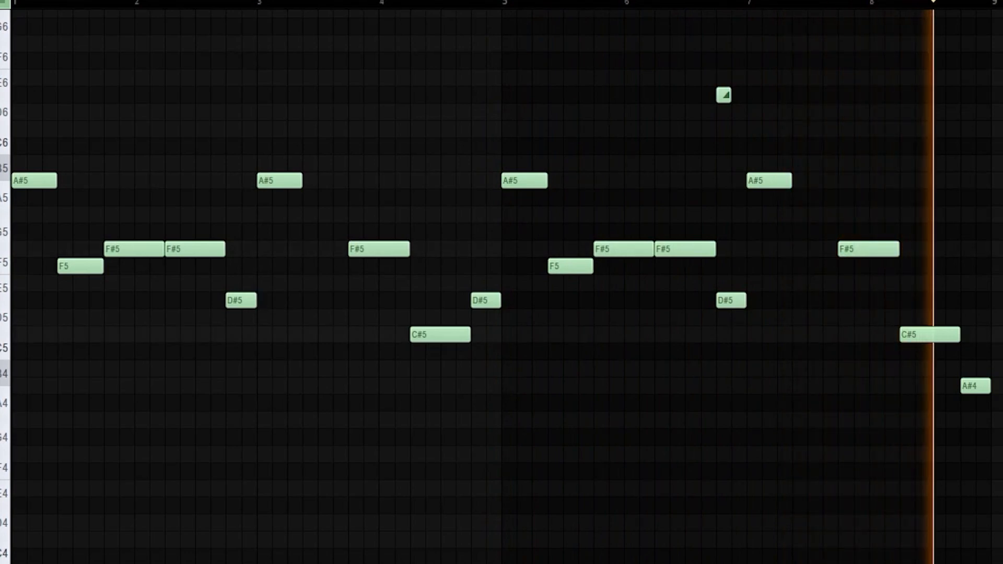
{"action": "key", "text": "space"}
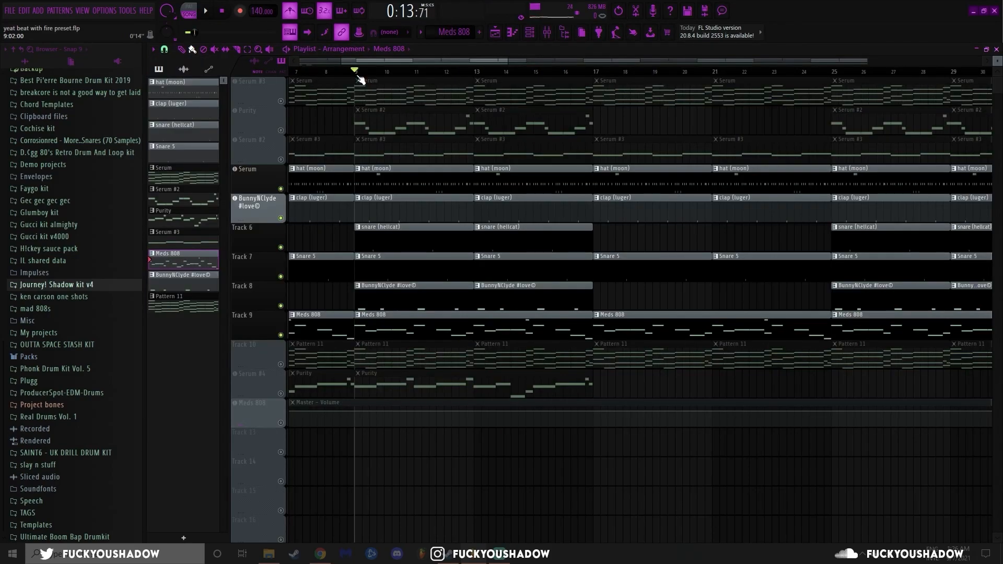
{"action": "key", "text": "space"}
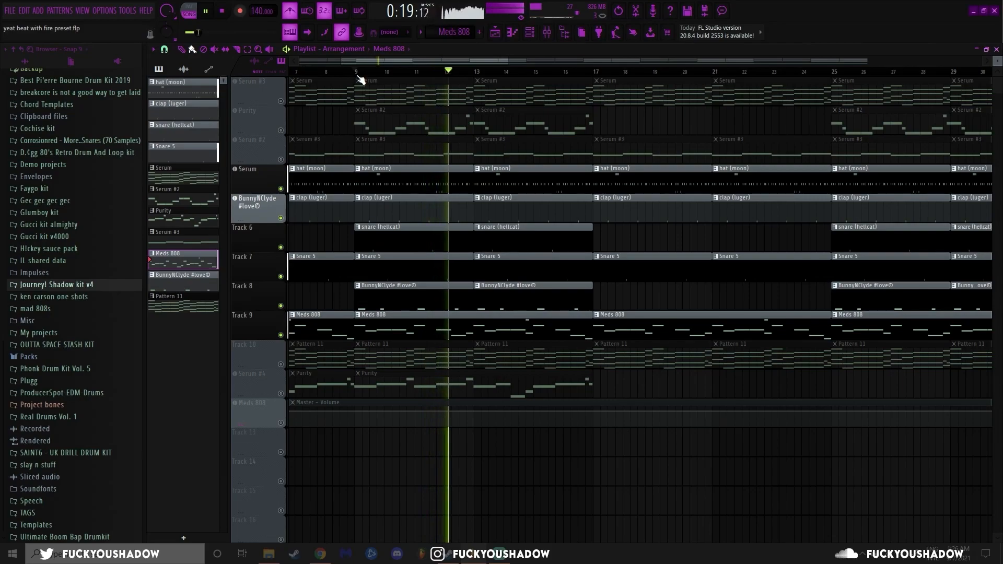
{"action": "key", "text": "space"}
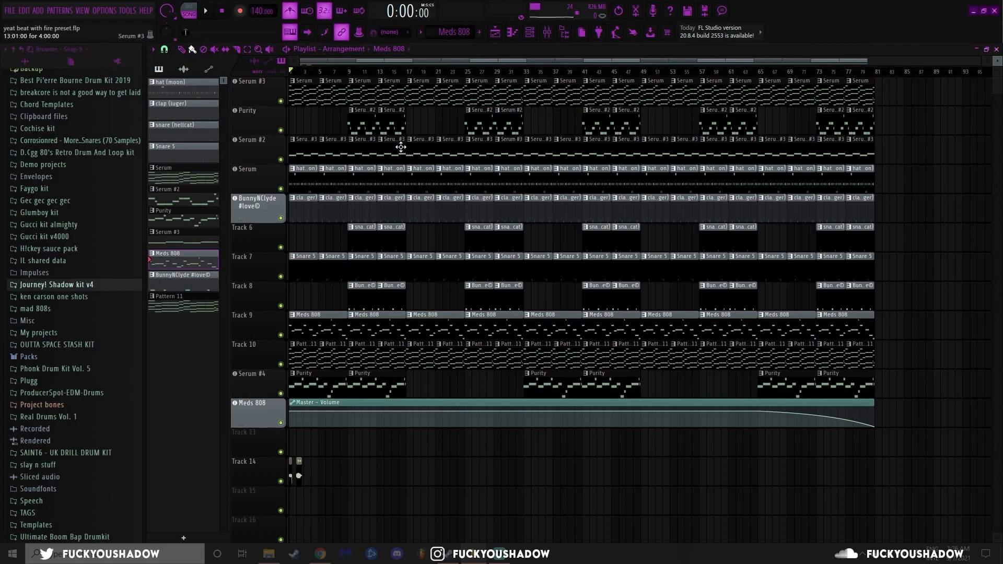
- Select the snare (hellcat) clips on Track 6 and the BunnyNClyde clips on Track 8 to examine their placement, clearing each selection
{"action": "left_click_drag", "start_coordinate": [313, 237], "coordinate": [930, 228]}
{"action": "left_click", "coordinate": [930, 225], "text": "ctrl"}
{"action": "left_click_drag", "start_coordinate": [320, 297], "coordinate": [948, 305]}
{"action": "left_click", "coordinate": [316, 234], "text": "ctrl"}
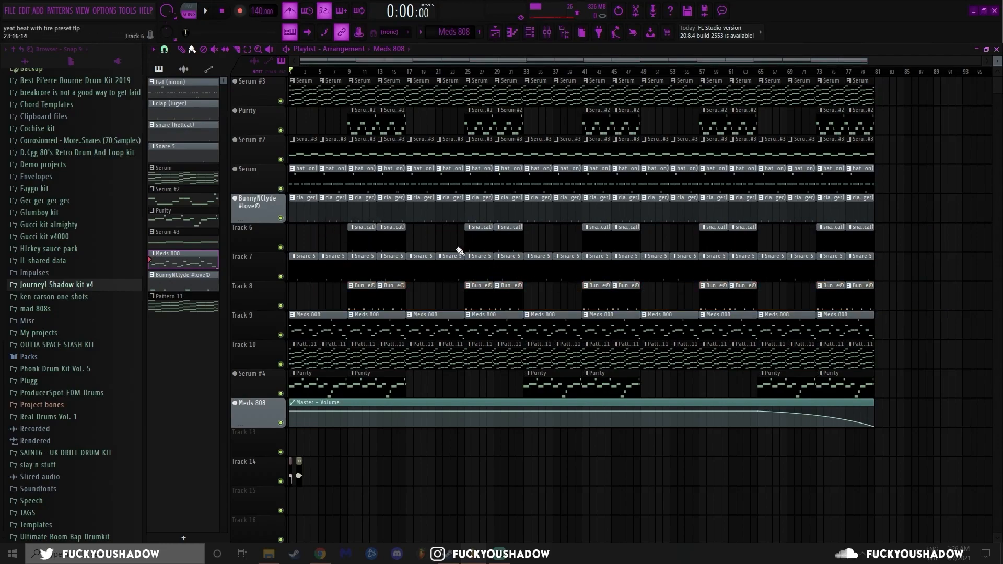
- Select the opening Purity clips and the recurring Serum #2 clips to examine where they enter the arrangement, clearing each selection
{"action": "left_click_drag", "start_coordinate": [438, 390], "coordinate": [291, 379]}
{"action": "left_click", "coordinate": [470, 391], "text": "ctrl"}
{"action": "left_click_drag", "start_coordinate": [427, 127], "coordinate": [923, 136]}
{"action": "key", "text": "shift+c"}
{"action": "left_click", "coordinate": [939, 131], "text": "ctrl"}
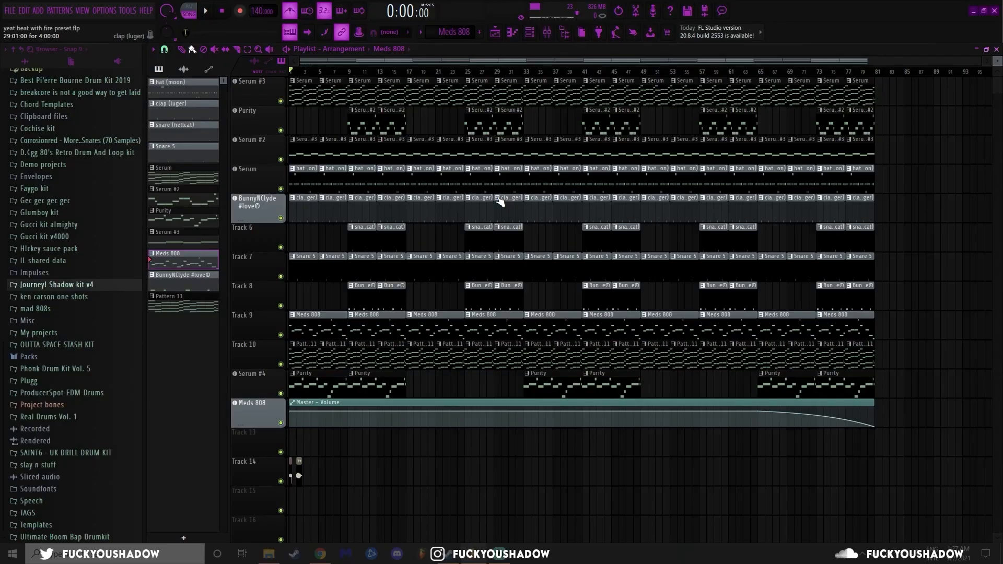
- Open the mixer and inspect the Fruity parametric EQ 2 settings on the BunnyNClyde and Serum #4 tracks
{"action": "key", "text": "F9"}
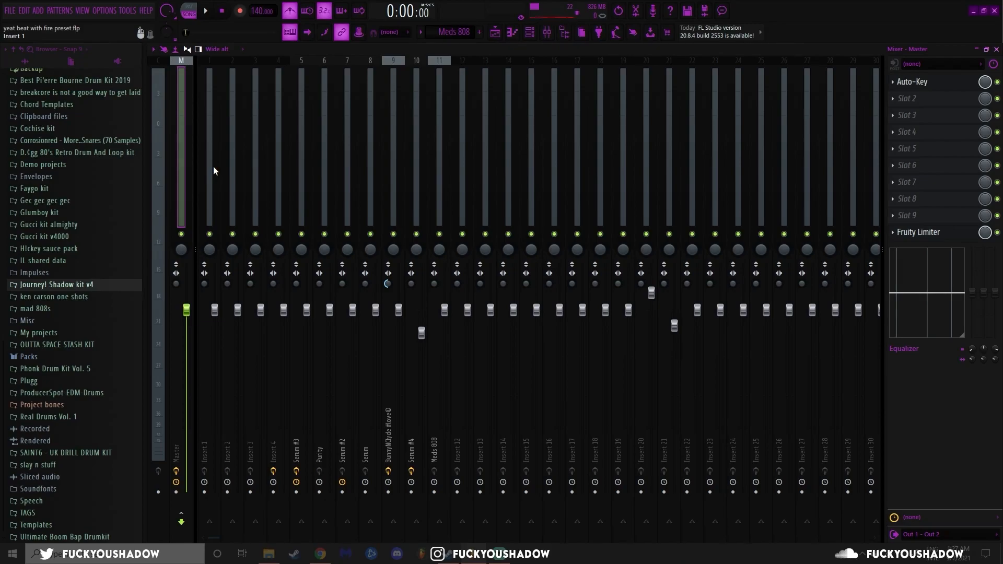
{"action": "left_click", "coordinate": [279, 207]}
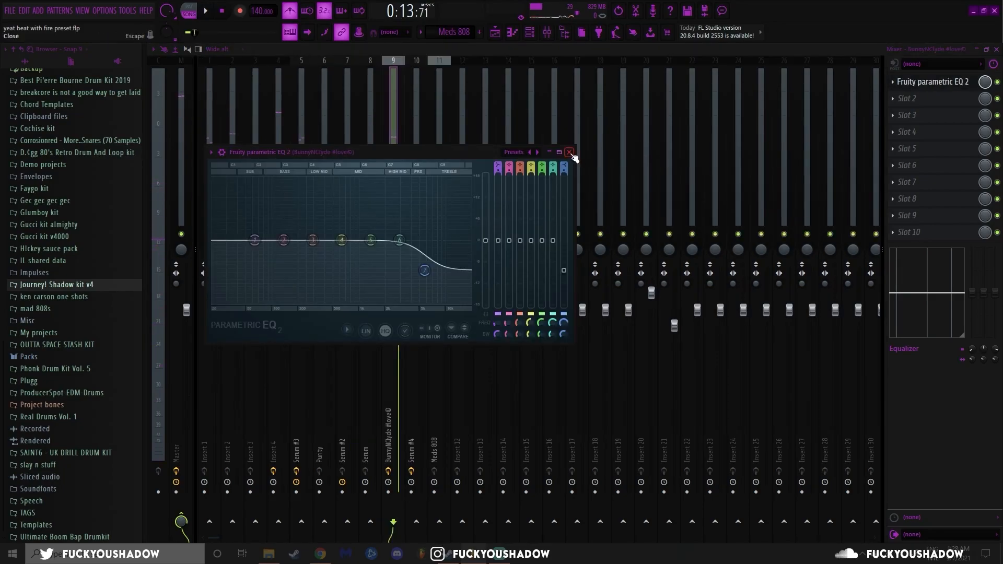
{"action": "left_click", "coordinate": [569, 152]}
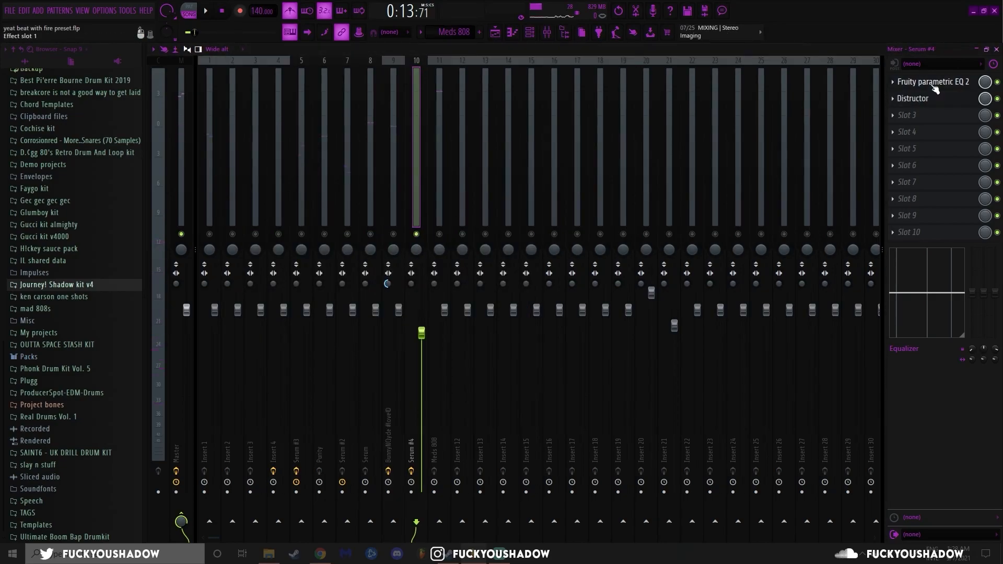
{"action": "left_click", "coordinate": [934, 84]}
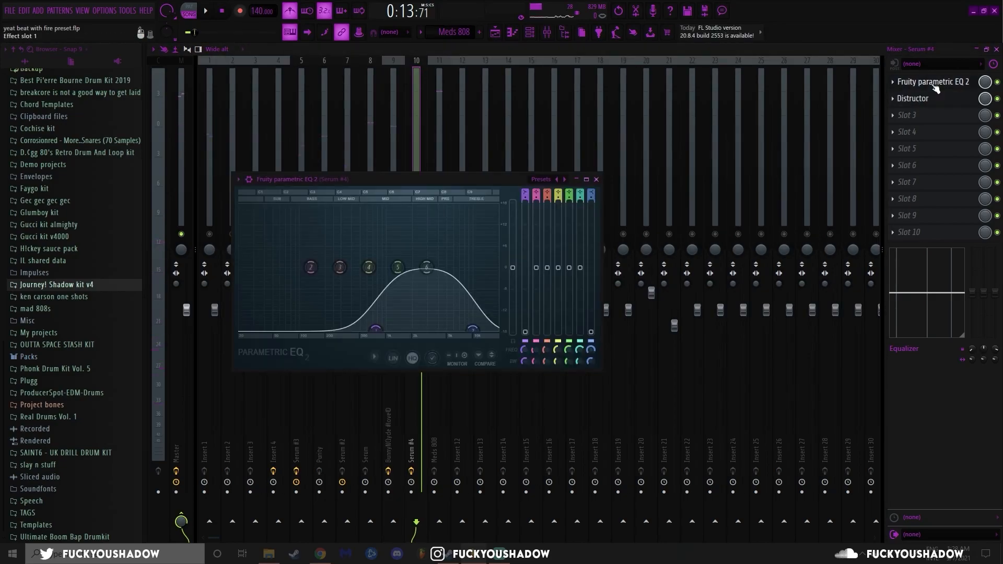
- Close the Serum #4 equalizer and open the Go-to hat, Basic Clap and Yeat sub channels of the Yeat tutorial beat to examine their settings
{"action": "left_click", "coordinate": [596, 179]}
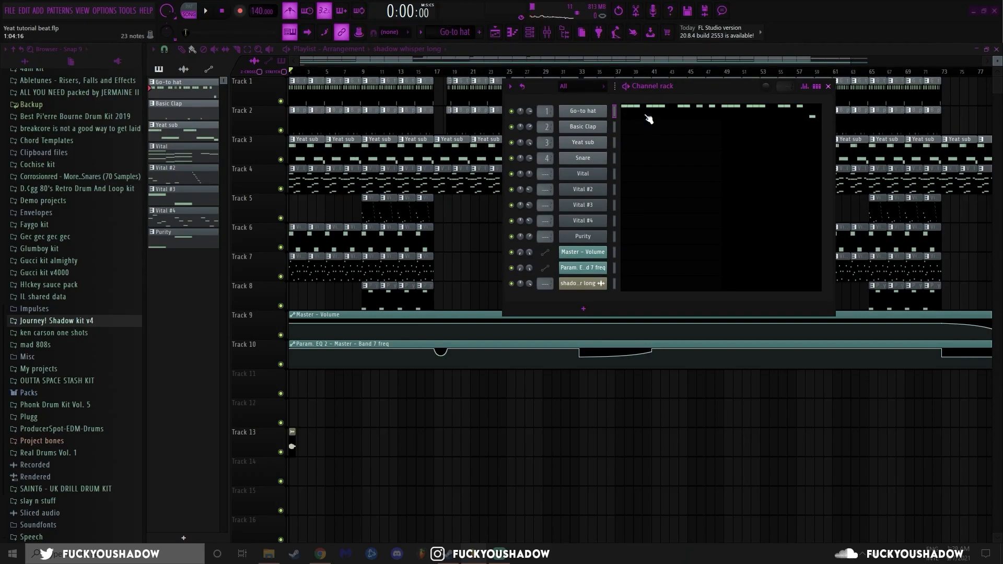
{"action": "left_click", "coordinate": [582, 111]}
{"action": "left_click", "coordinate": [582, 127]}
{"action": "left_click", "coordinate": [582, 142]}
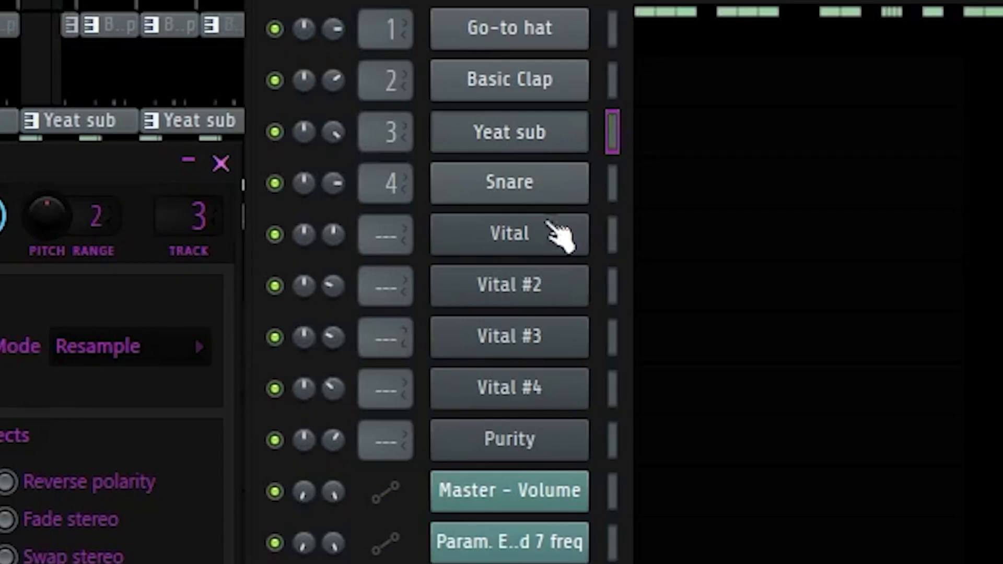
- Delete the Snare channel from the channel rack and accept the permanent removal
{"action": "right_click", "coordinate": [562, 234]}
{"action": "left_click", "coordinate": [648, 542]}
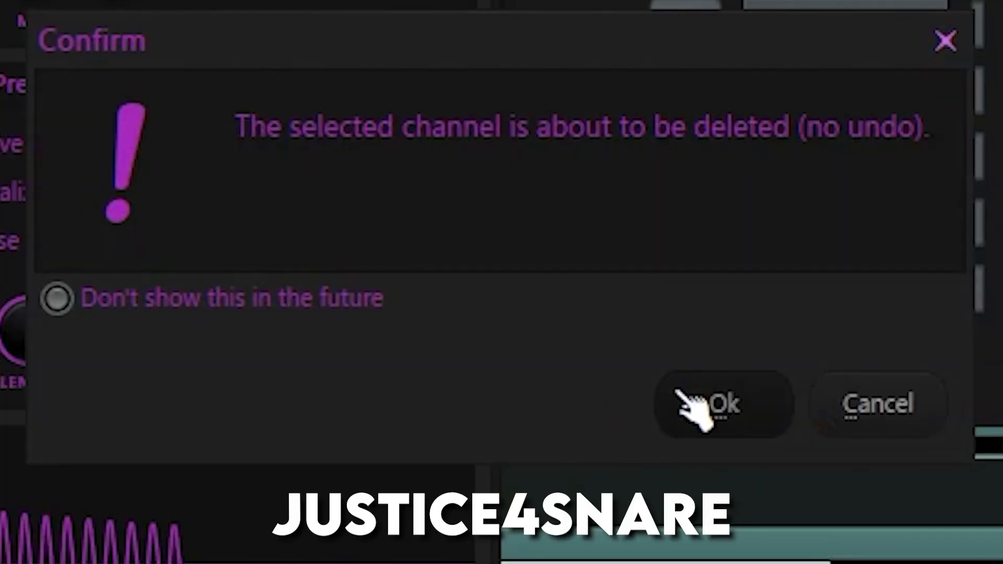
{"action": "left_click", "coordinate": [723, 403]}
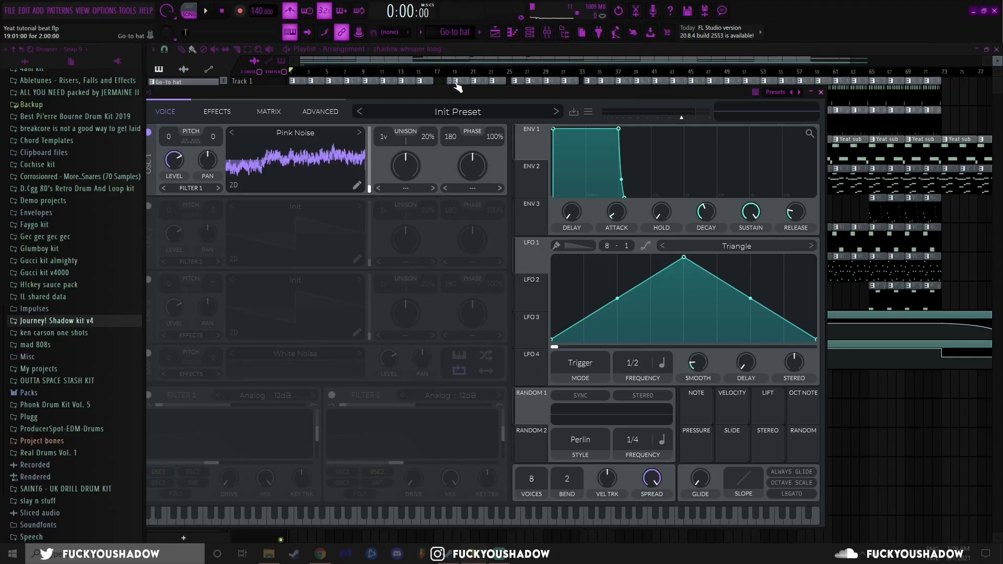
- Examine the Pink Noise preset in Vital, and play the Vital chord pattern and the Vital #4 melody pattern
{"action": "left_click_drag", "start_coordinate": [462, 92], "coordinate": [484, 89]}
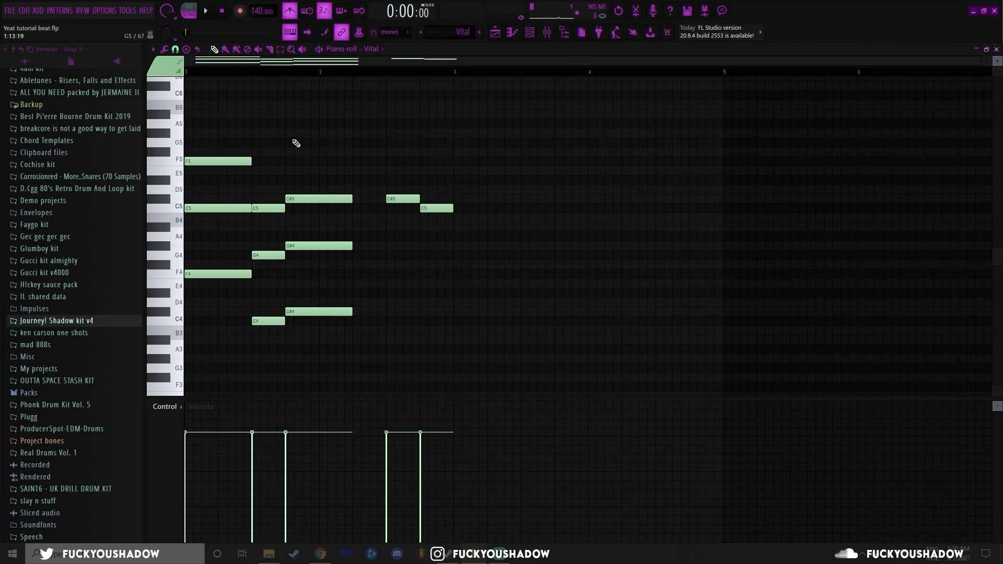
{"action": "key", "text": "space"}
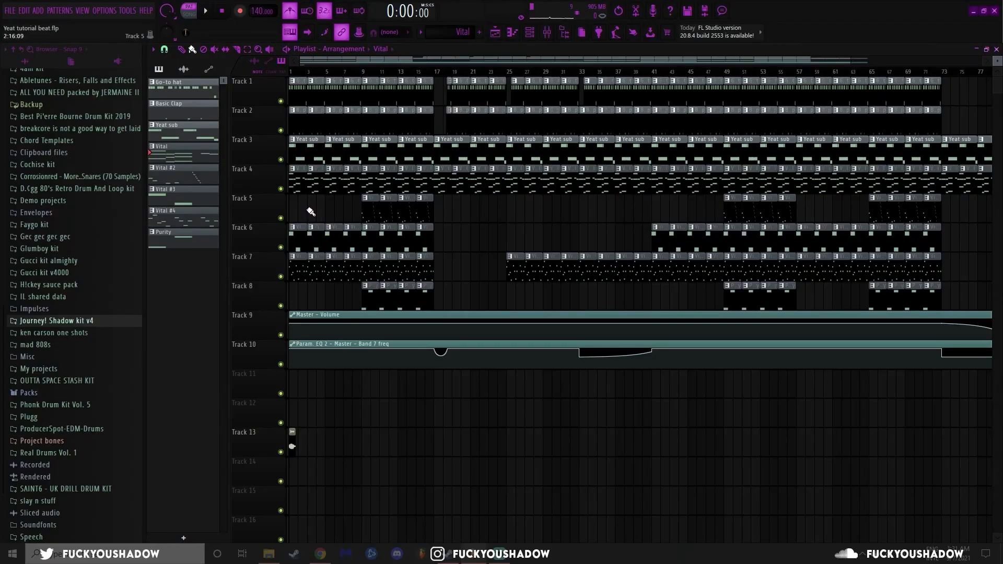
{"action": "double_click", "coordinate": [296, 238]}
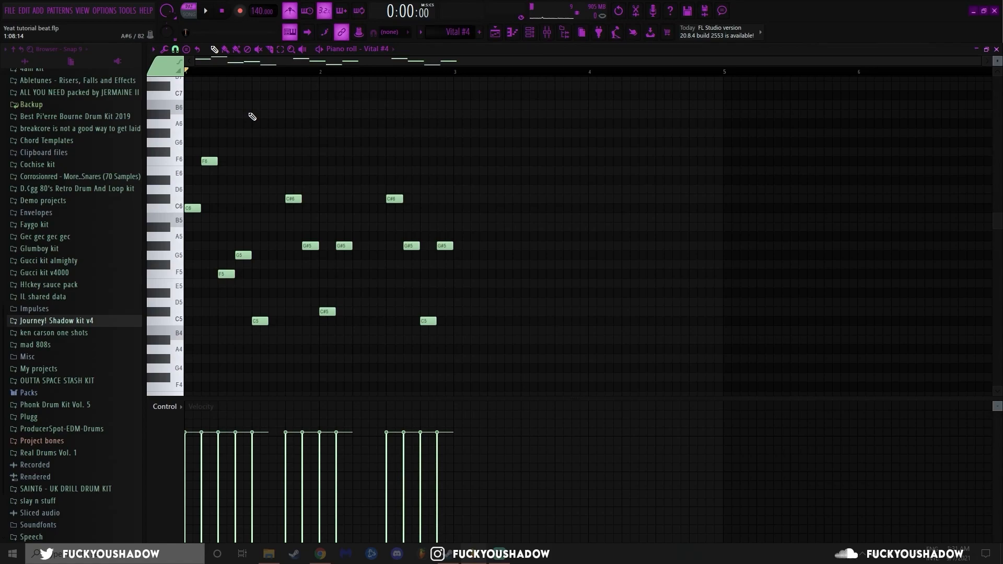
{"action": "key", "text": "space"}
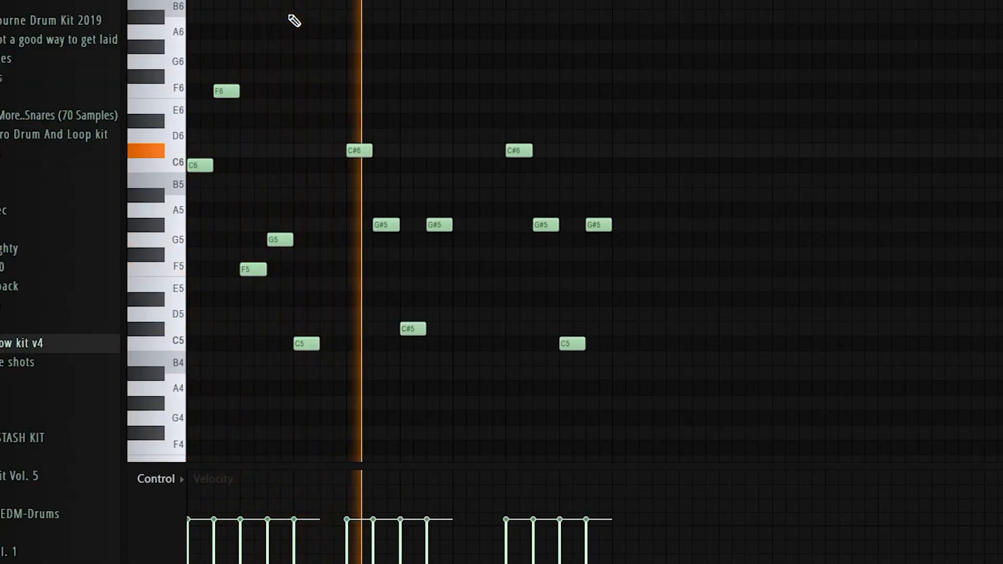
{"action": "key", "text": "space"}
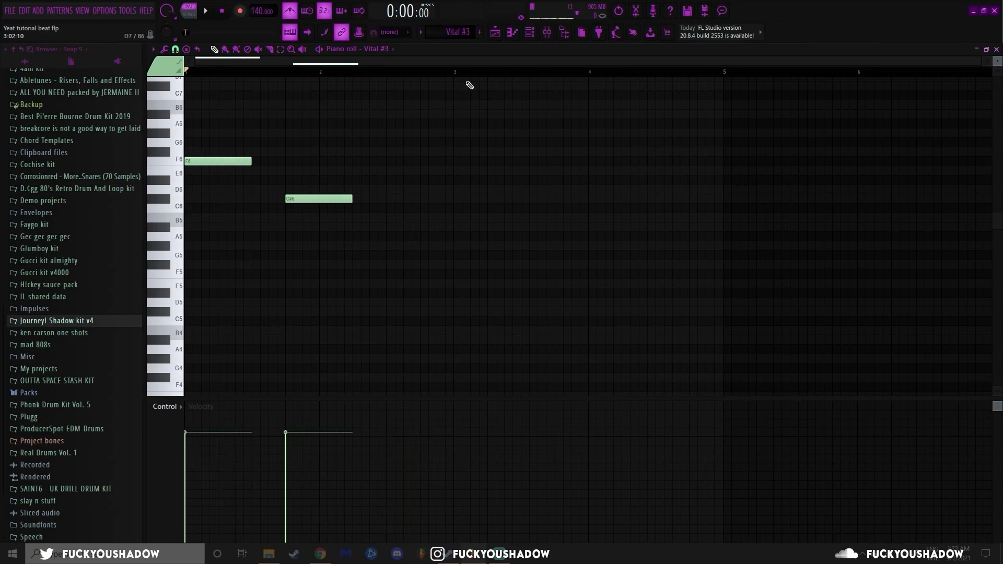
- Play the Vital #3 pattern and the Vital #2 pattern in the piano roll
{"action": "key", "text": "space"}
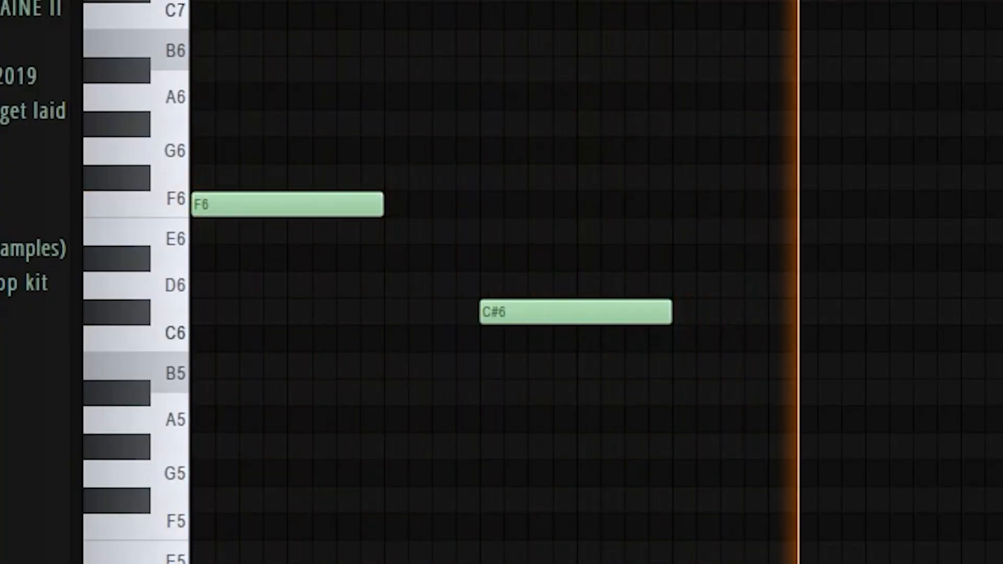
{"action": "key", "text": "space"}
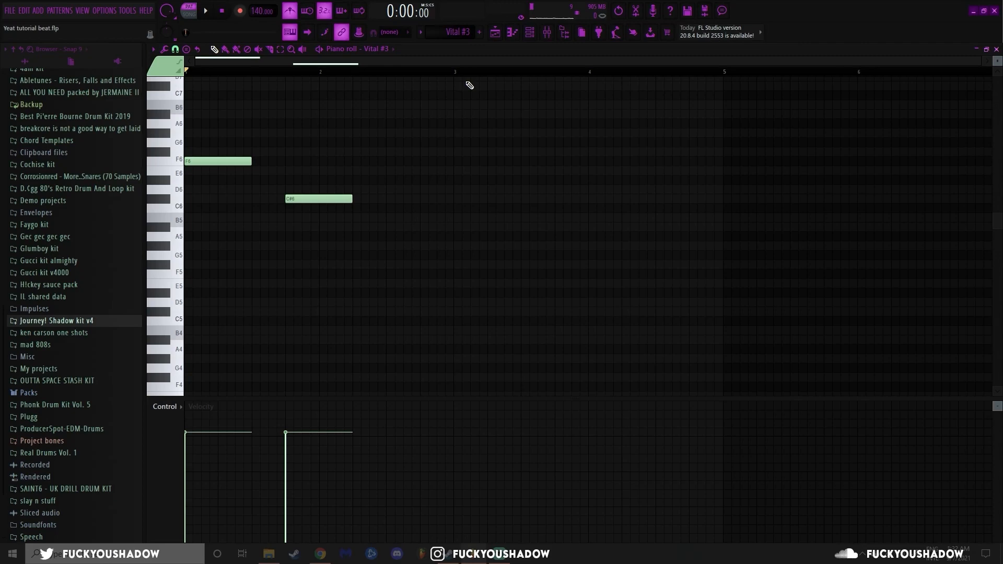
{"action": "key", "text": "KP_Subtract"}
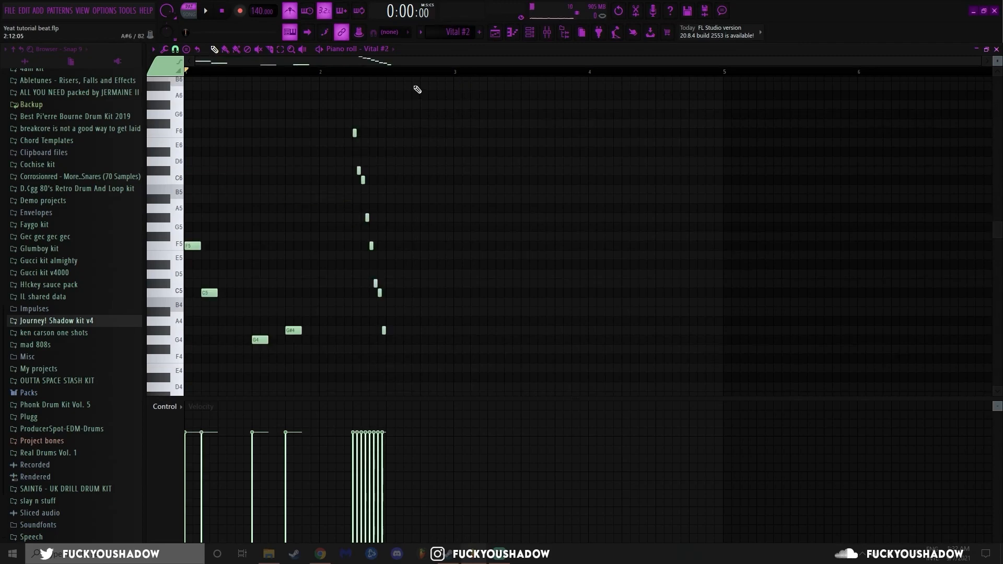
{"action": "key", "text": "space"}
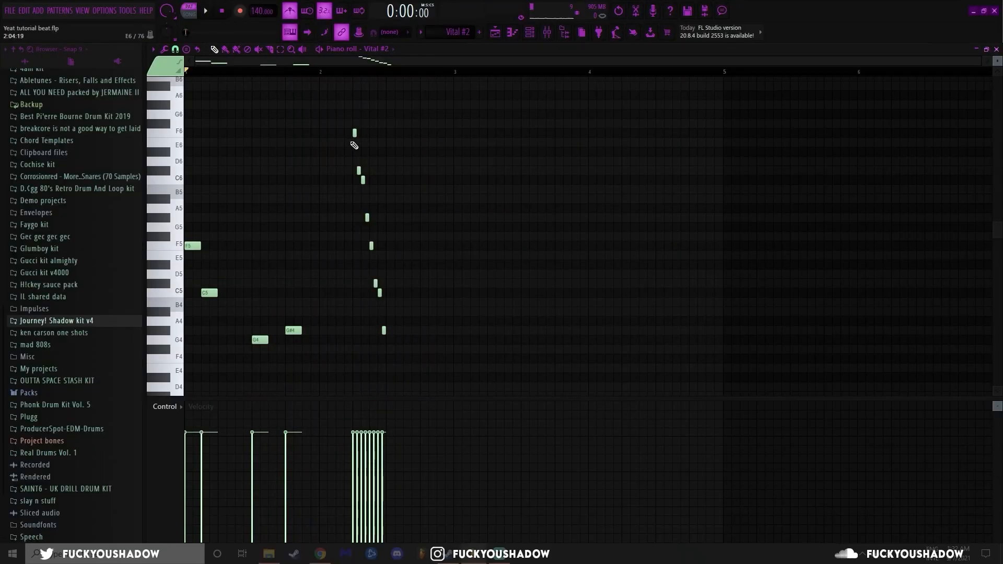
- Select the first four notes of the fast descending run in the Vital #2 pattern, F6 down to G#5, to examine them
{"action": "scroll", "coordinate": [368, 150], "scroll_direction": "up", "scroll_amount": 4}
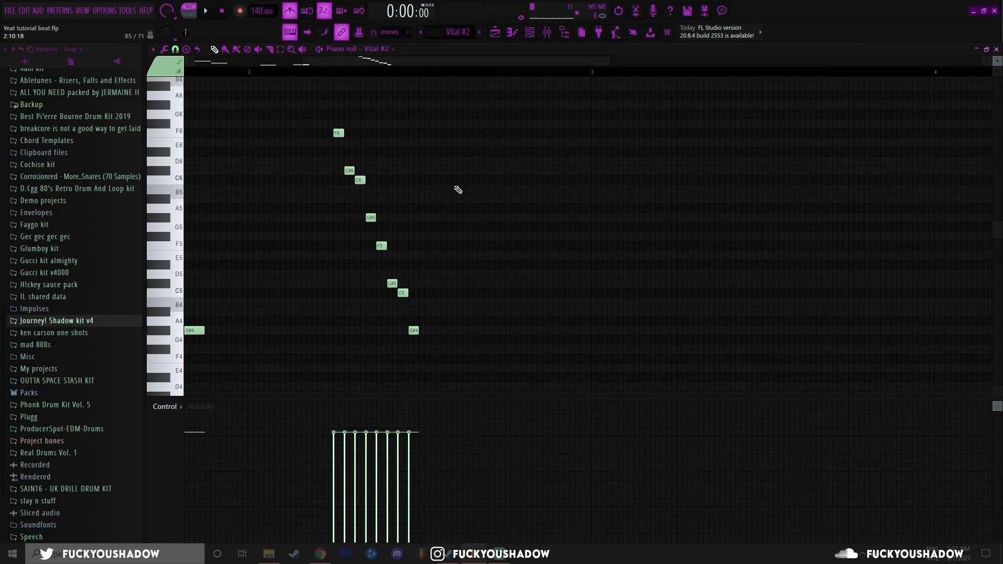
{"action": "scroll", "coordinate": [349, 146], "scroll_direction": "up", "scroll_amount": 3}
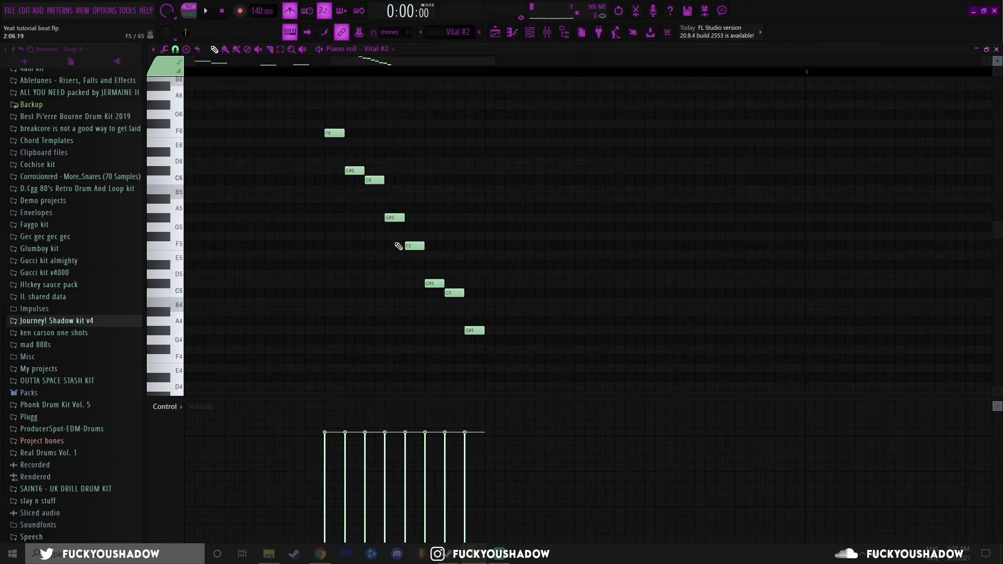
{"action": "left_click_drag", "start_coordinate": [324, 121], "coordinate": [397, 237]}
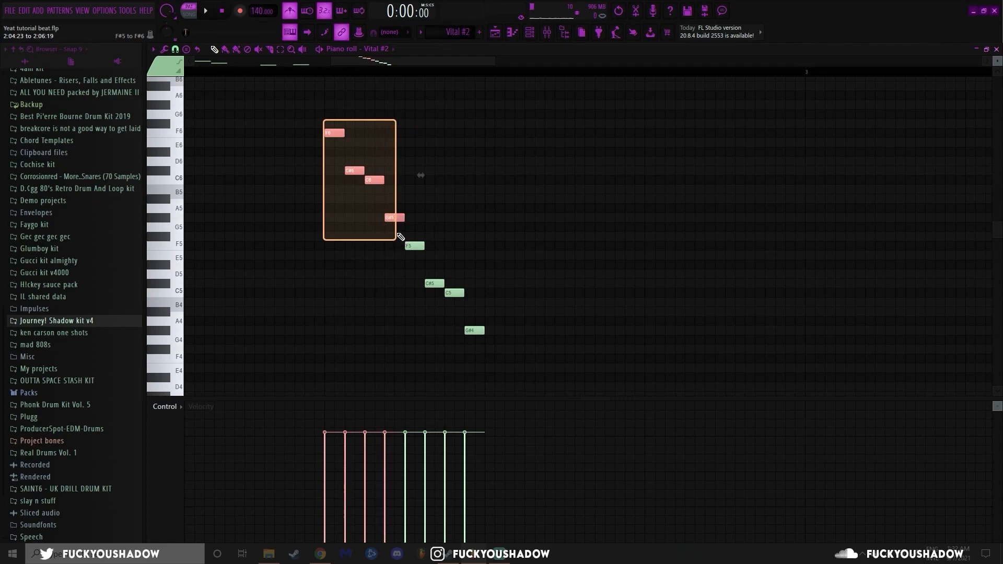
{"action": "scroll", "coordinate": [359, 175], "scroll_direction": "down", "scroll_amount": 4}
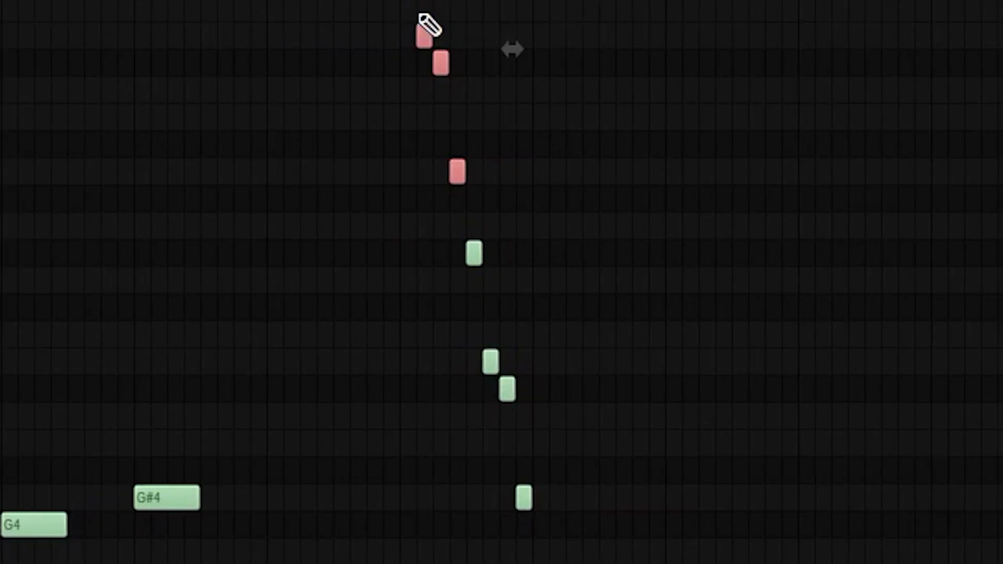
{"action": "scroll", "coordinate": [359, 172], "scroll_direction": "up", "scroll_amount": 4}
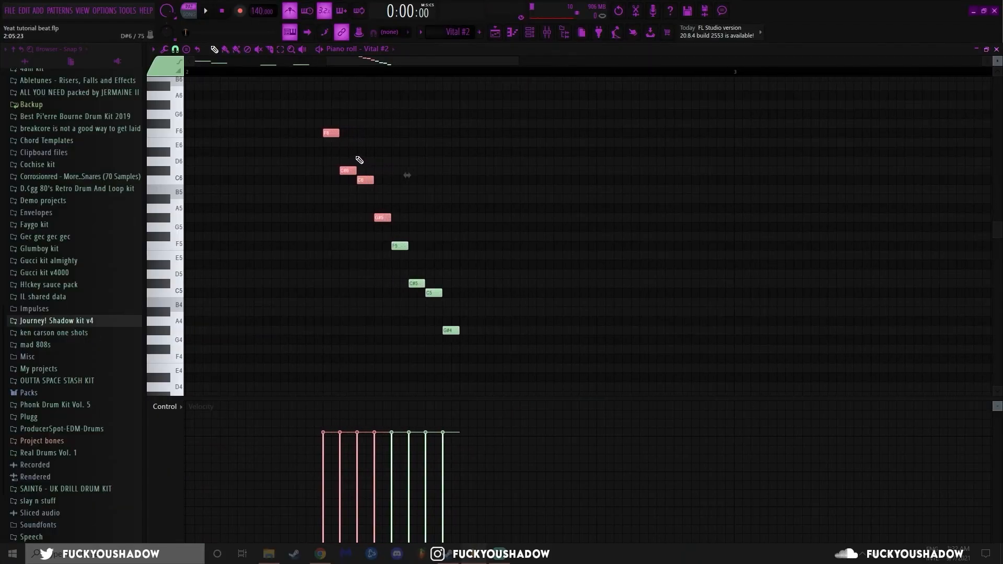
- Select the last four notes of the Vital #2 run instead, transpose them up an octave and delete the raised notes
{"action": "key", "text": "ctrl+i"}
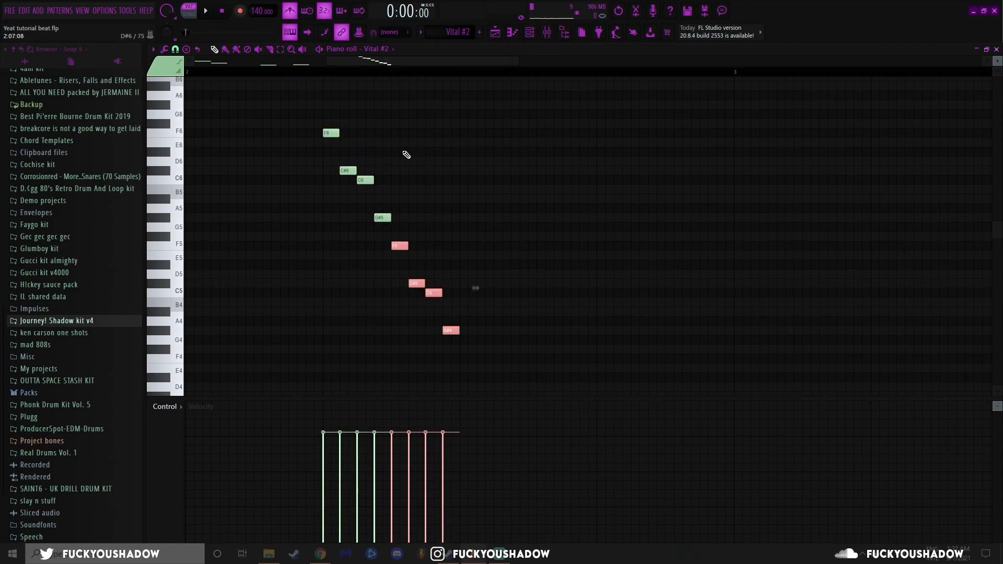
{"action": "key", "text": "ctrl+Up"}
{"action": "right_click", "coordinate": [400, 134]}
{"action": "right_click", "coordinate": [417, 171]}
{"action": "right_click", "coordinate": [434, 181]}
{"action": "right_click", "coordinate": [450, 218]}
{"action": "scroll", "coordinate": [449, 215], "scroll_direction": "down", "scroll_amount": 4}
{"action": "scroll", "coordinate": [461, 33], "scroll_direction": "down", "scroll_amount": 1}
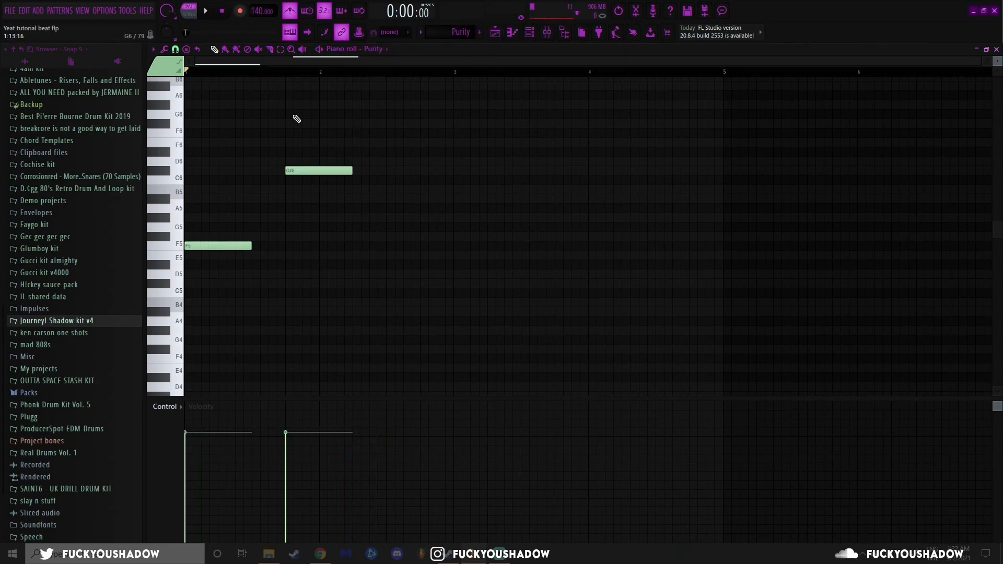
- Play the Purity, Go-to hat, Basic Clap and Yeat sub patterns individually, and play the soloed drums with the sub in the playlist
{"action": "left_click", "coordinate": [209, 15]}
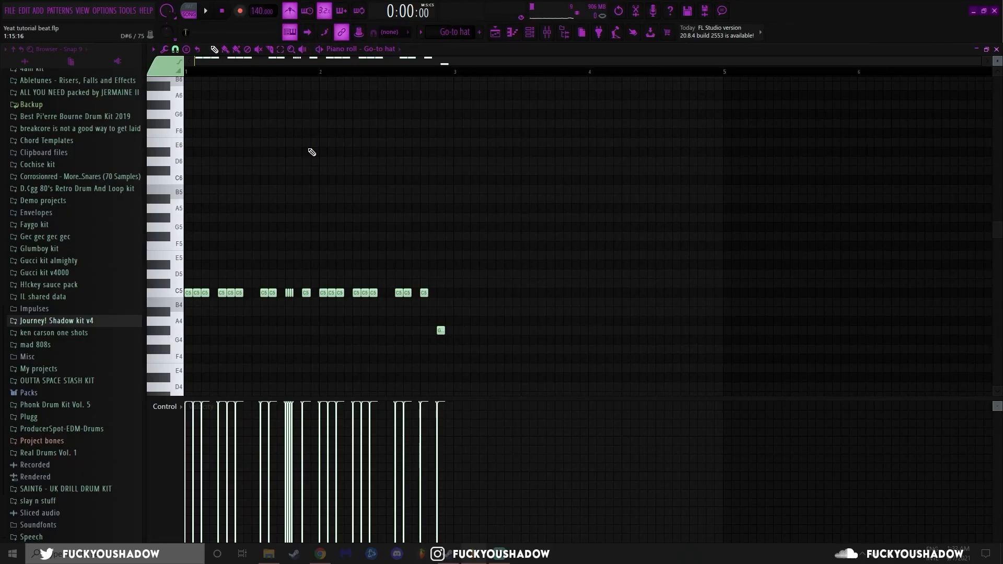
{"action": "key", "text": "space"}
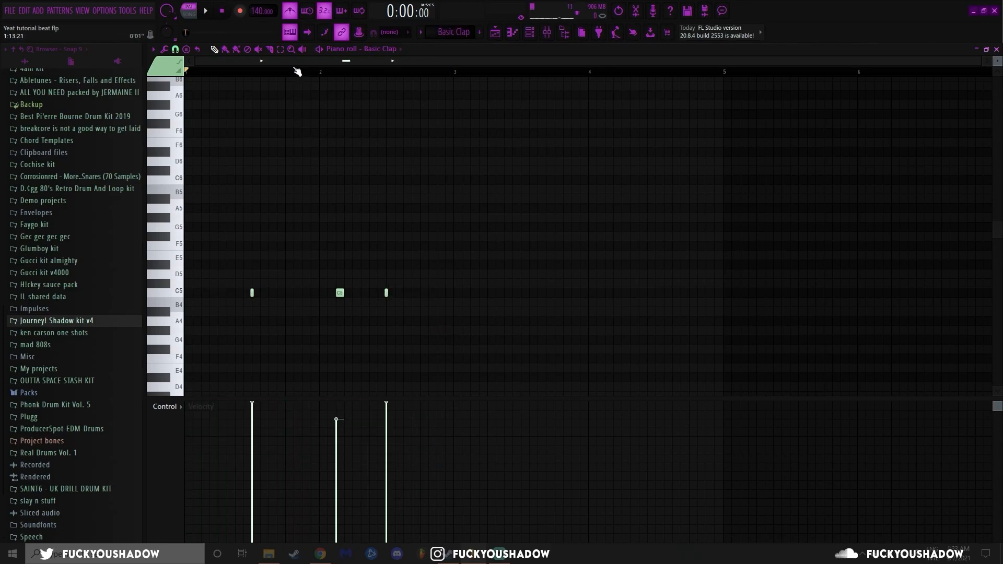
{"action": "key", "text": "space"}
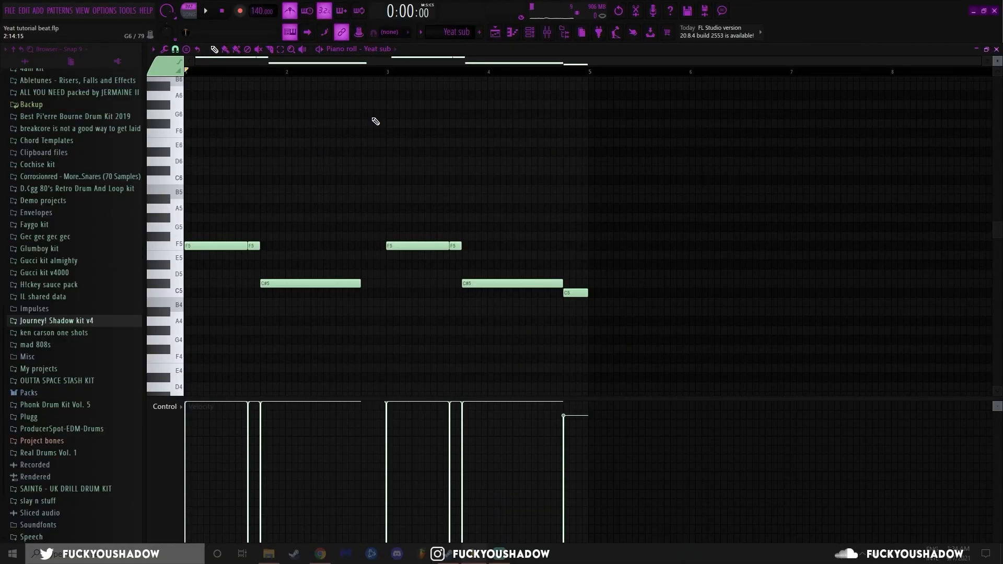
{"action": "key", "text": "space"}
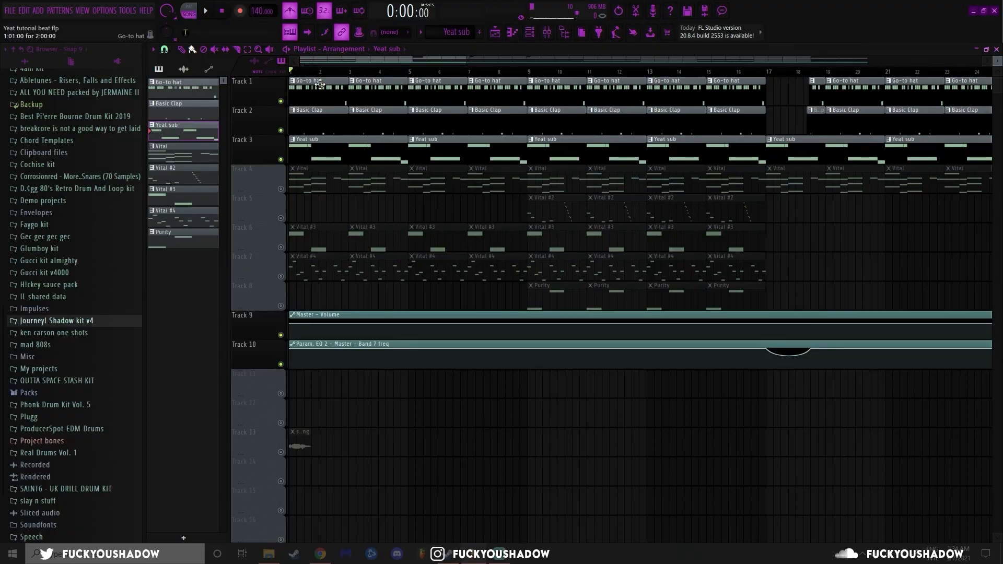
{"action": "key", "text": "space"}
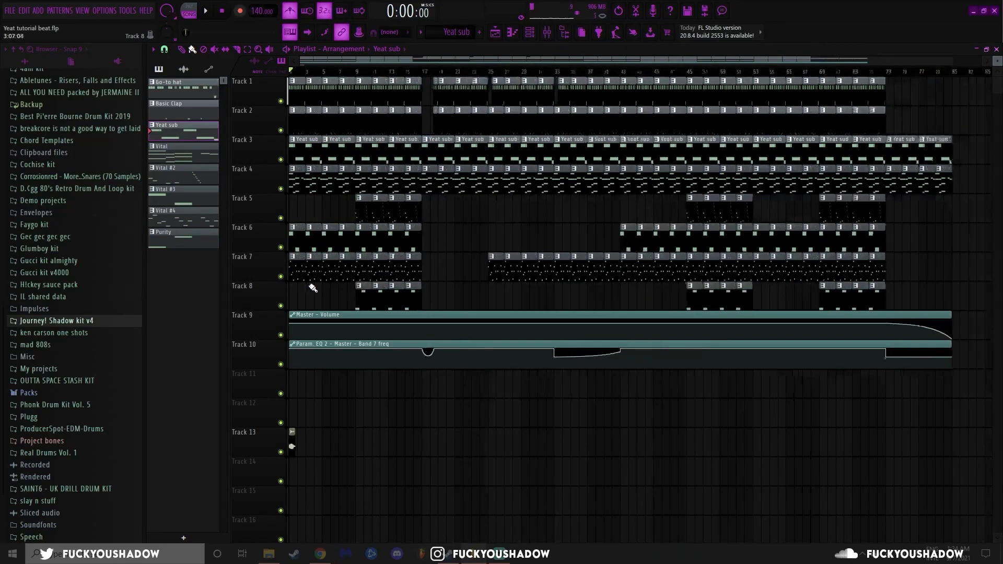
- Select the Vital #2 clips on Track 5 and the Purity clips on Track 8 in bars 9 to 17 to examine their placement
{"action": "scroll", "coordinate": [312, 288], "scroll_direction": "down", "scroll_amount": 1}
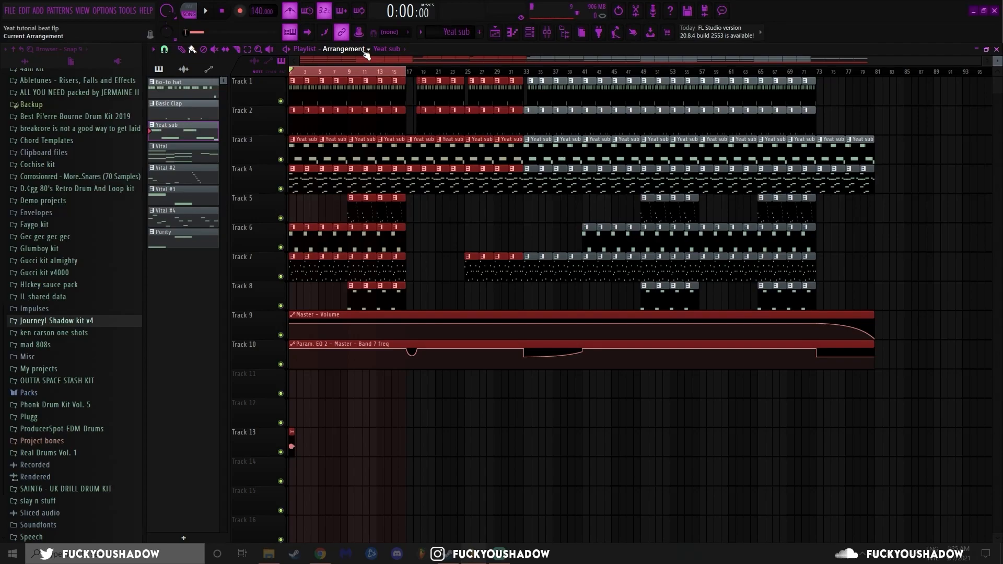
{"action": "left_click_drag", "start_coordinate": [336, 194], "coordinate": [418, 222]}
{"action": "left_click_drag", "start_coordinate": [344, 302], "coordinate": [410, 297]}
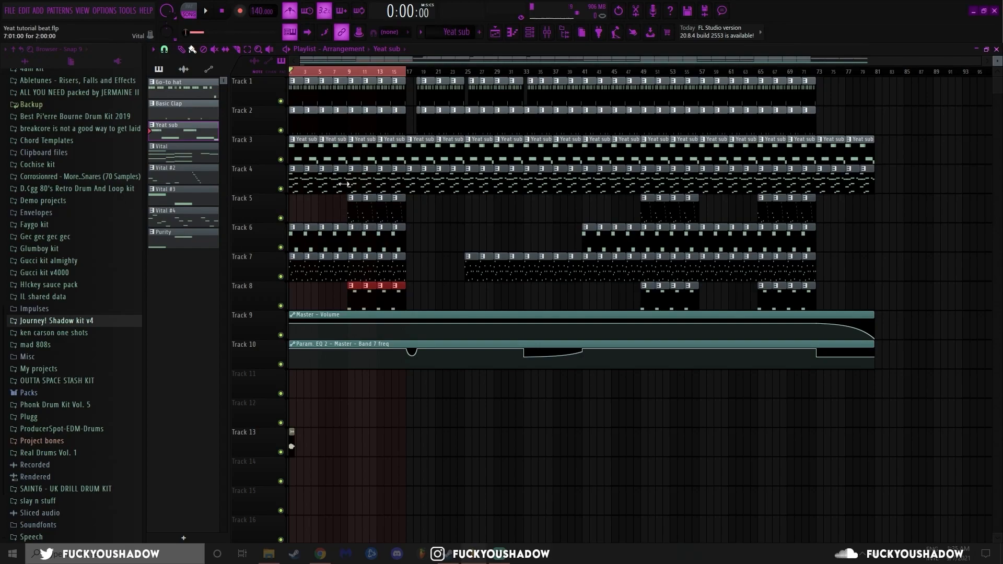
- Select the sections from bars 17 to 33, 33 to 41, 41 to 73 and 73 to 81 in turn to examine the arrangement
{"action": "key", "text": "ctrl+Right"}
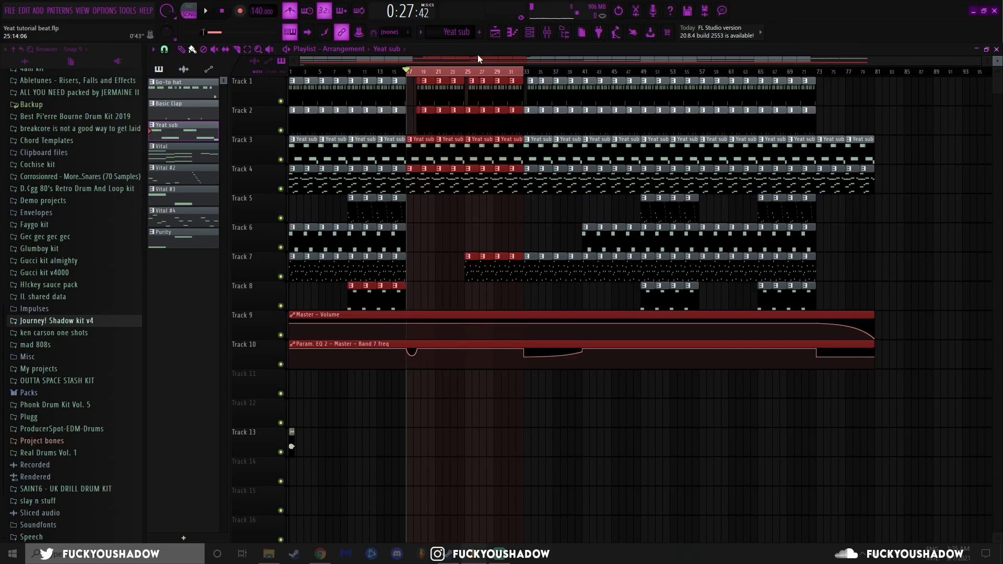
{"action": "key", "text": "ctrl+Right"}
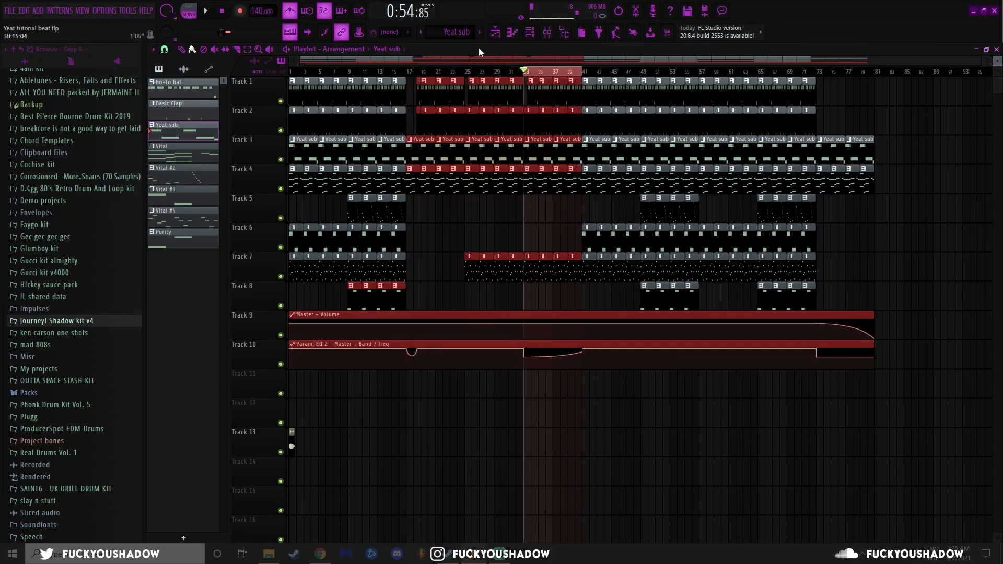
{"action": "key", "text": "ctrl+Right"}
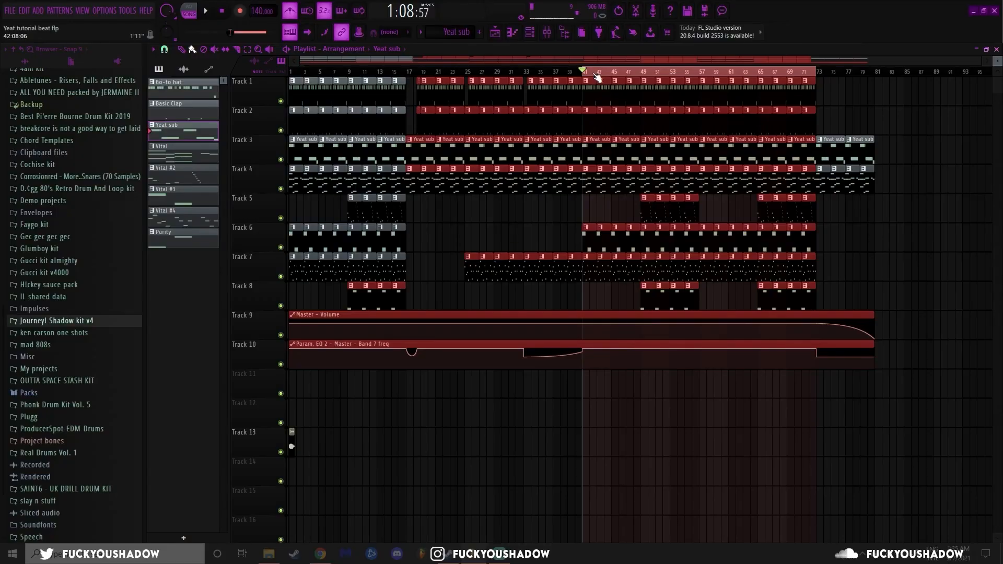
{"action": "left_click_drag", "start_coordinate": [817, 71], "coordinate": [875, 80]}
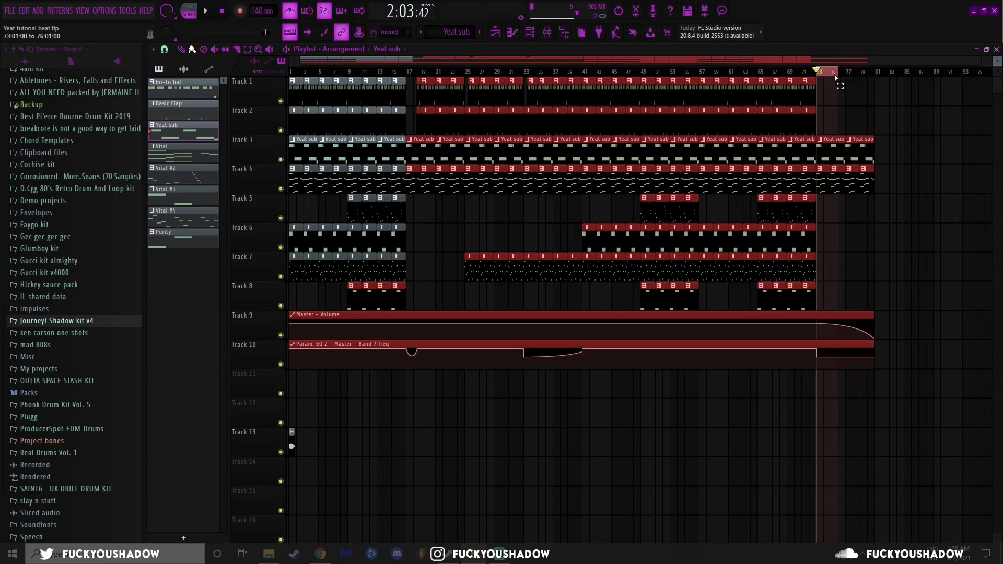
- Inspect the Fruity parametric EQ 2 on the Master mixer track and return the playlist position to the song start
{"action": "key", "text": "F9"}
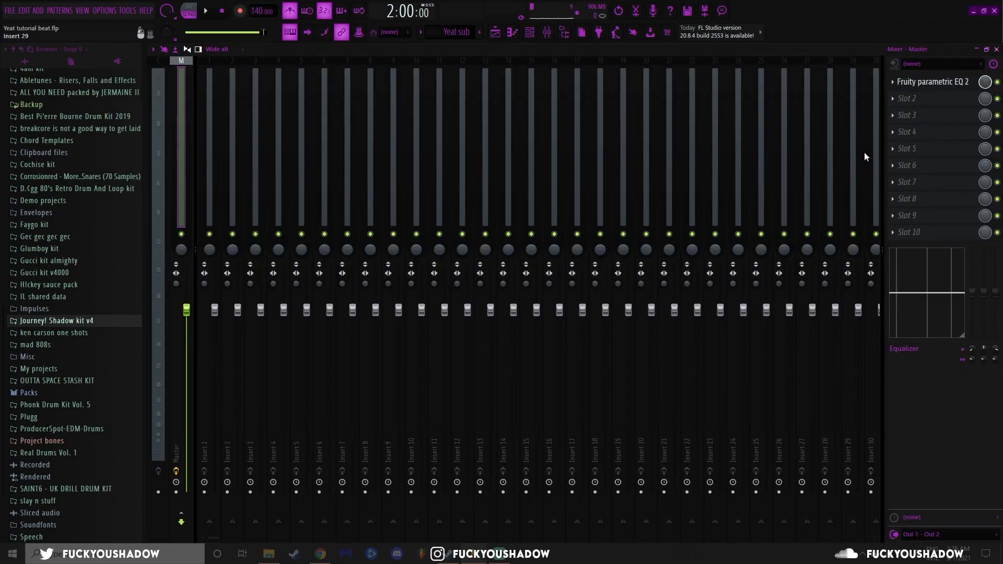
{"action": "left_click", "coordinate": [925, 82]}
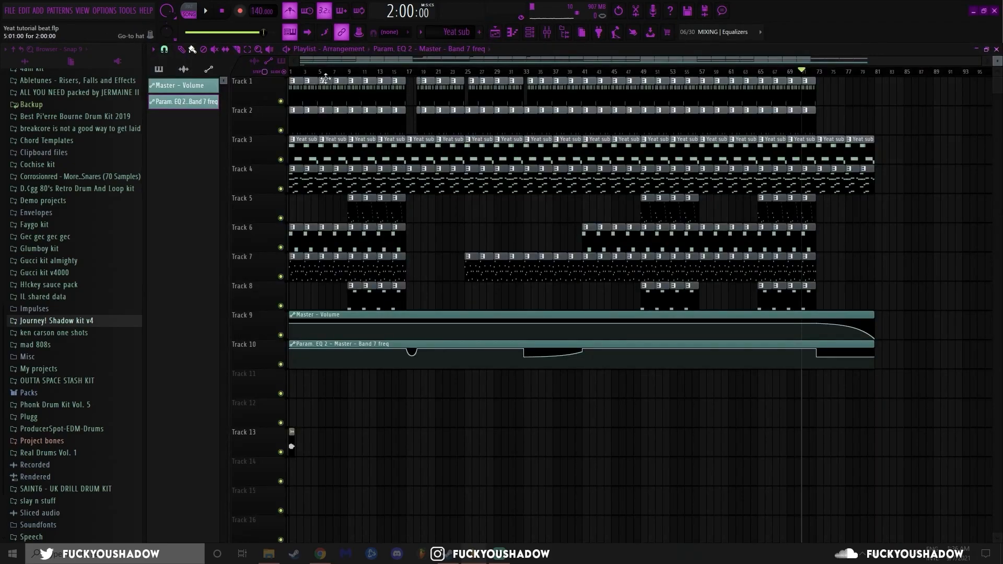
{"action": "left_click", "coordinate": [291, 72]}
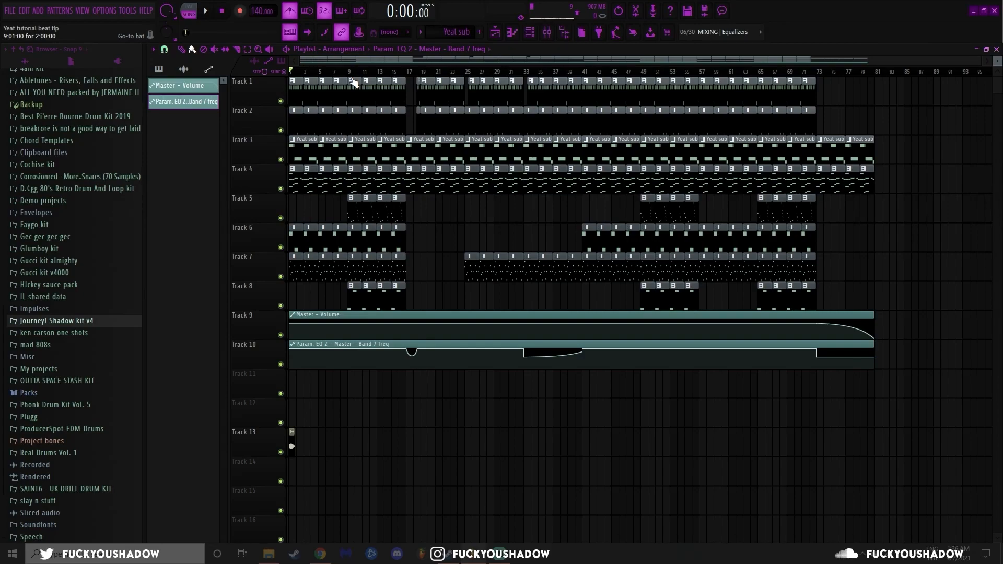
- Check the mixer inserts with Insert 8 selected, and return to the playlist
{"action": "key", "text": "F9"}
{"action": "mouse_move", "coordinate": [376, 310]}
{"action": "left_mouse_down"}
{"action": "mouse_move", "coordinate": [375, 320]}
{"action": "mouse_move", "coordinate": [375, 310]}
{"action": "left_mouse_up"}
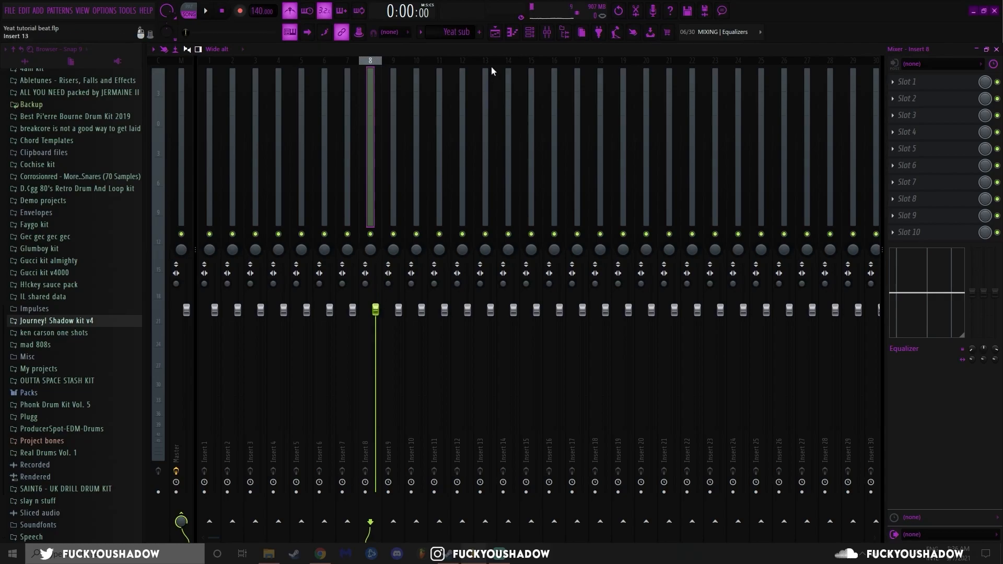
{"action": "key", "text": "F5"}
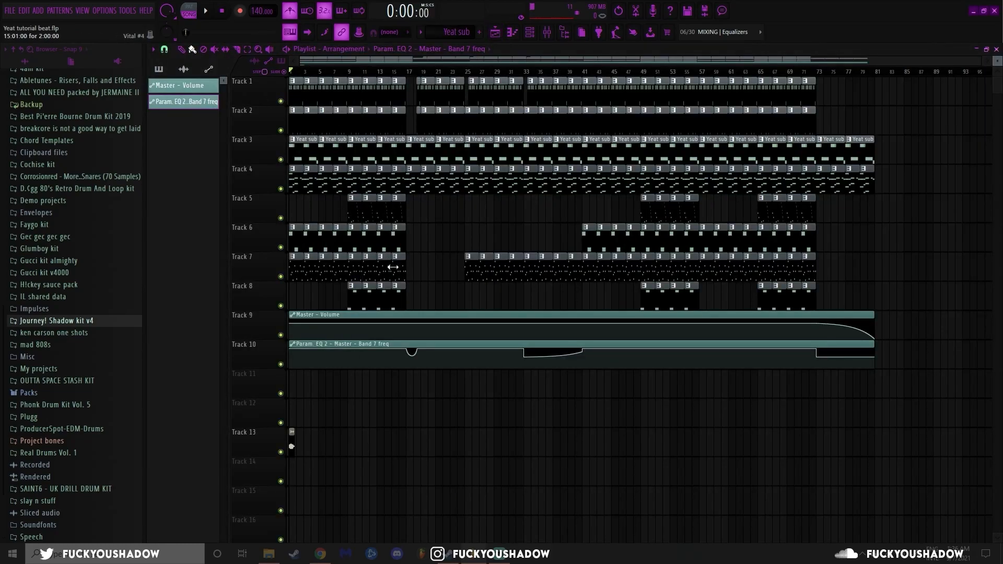